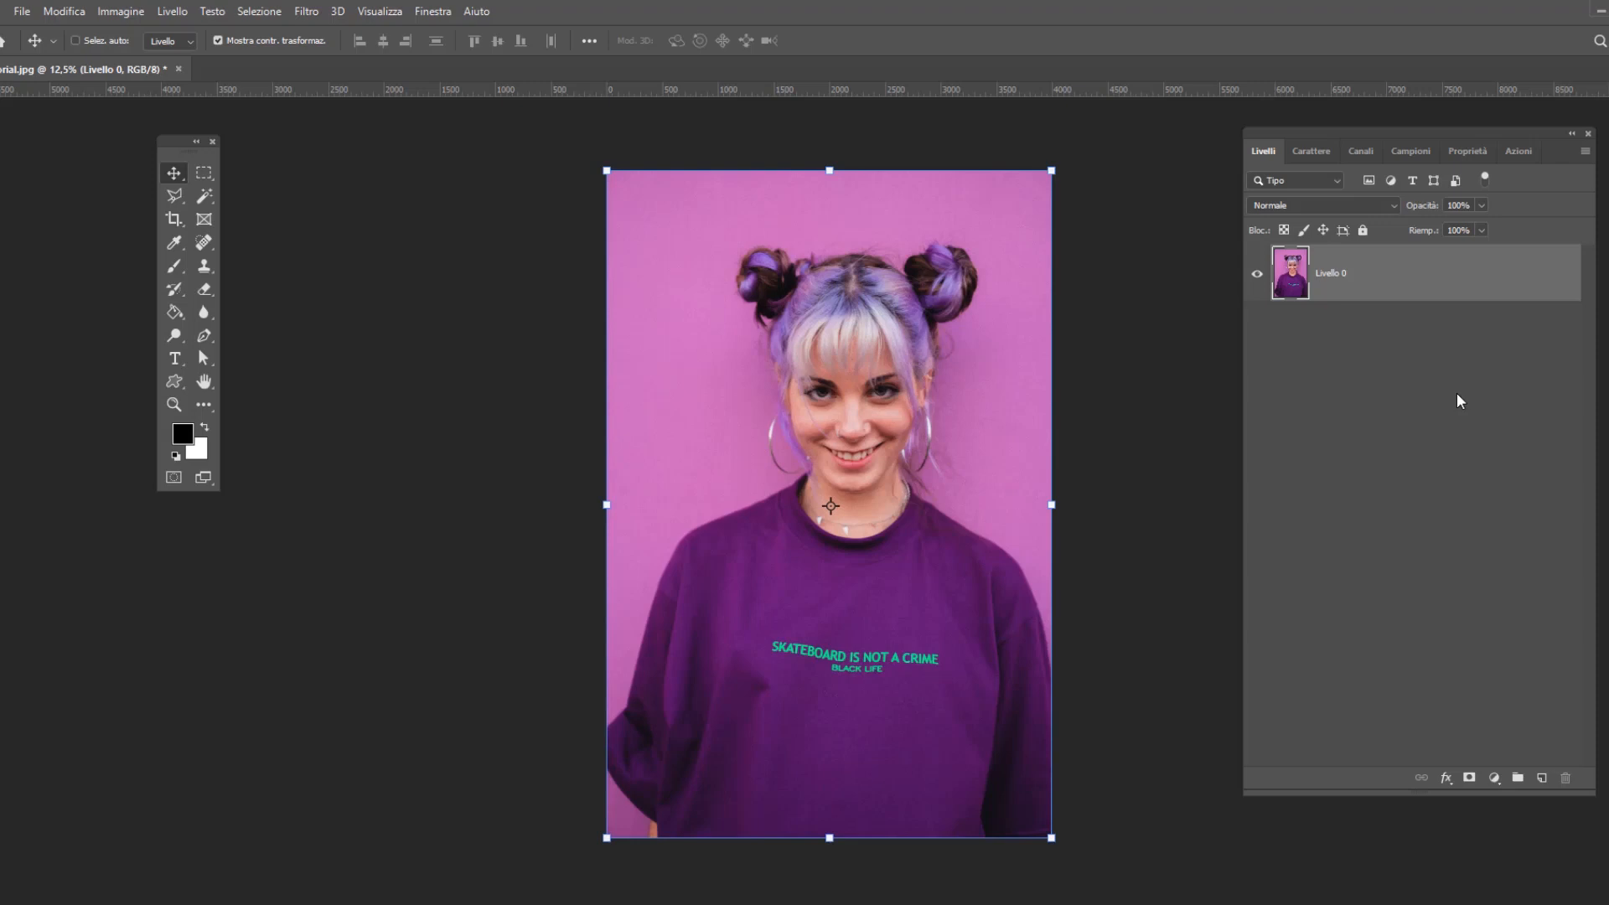
Duplicate Livello 0 twice to create two copies of the portrait above the original layer
drag(1366, 284, 1542, 782)
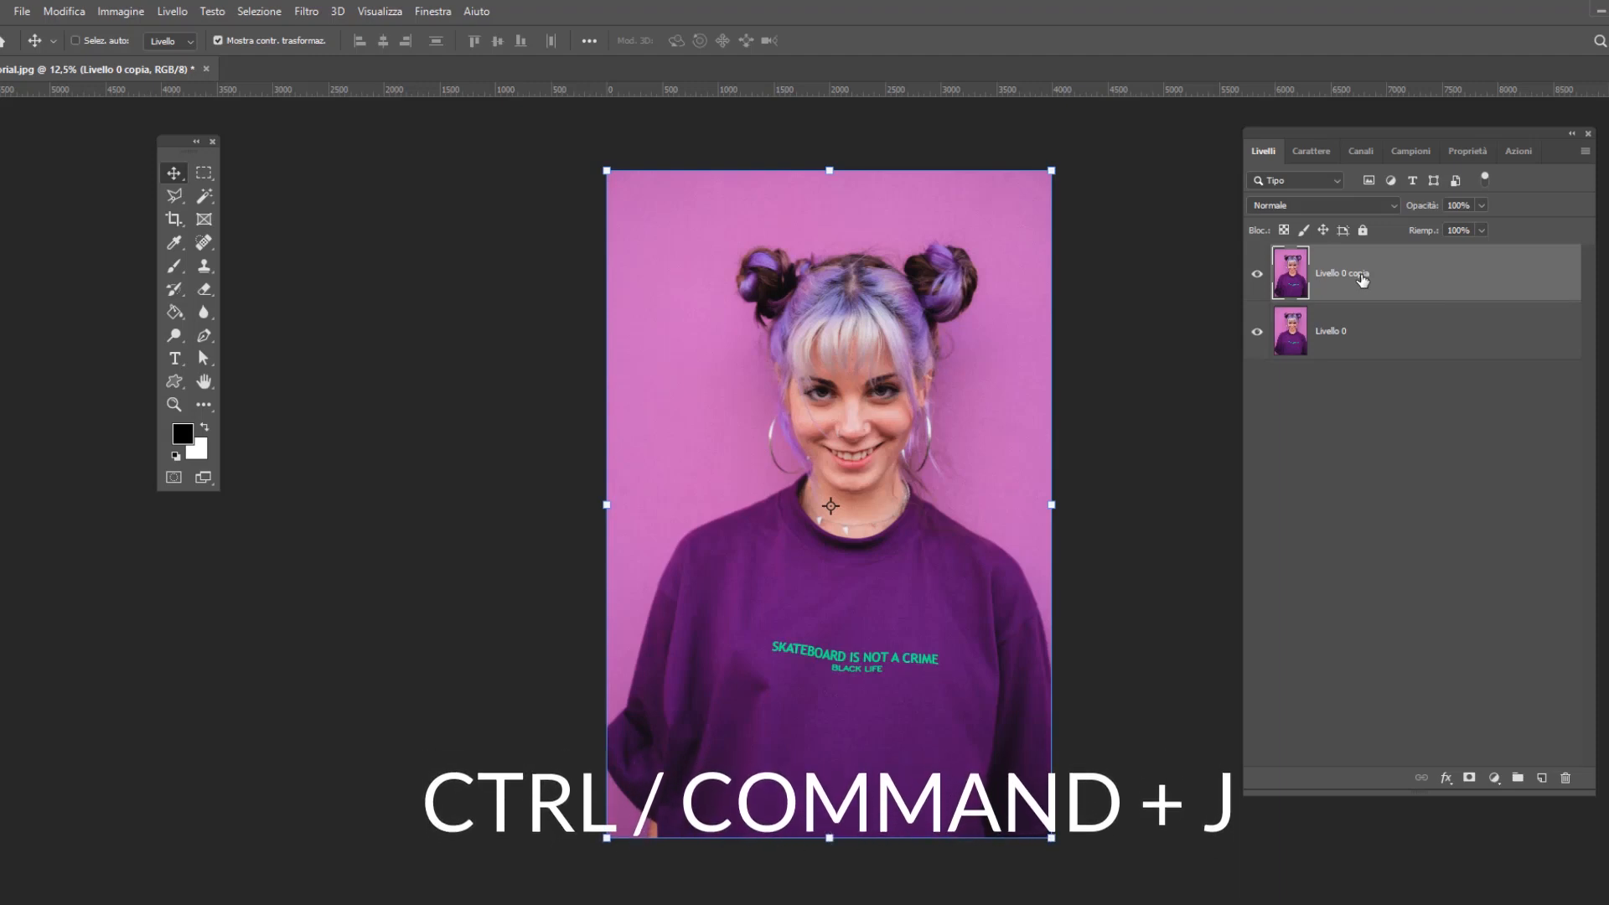
key(ctrl+j)
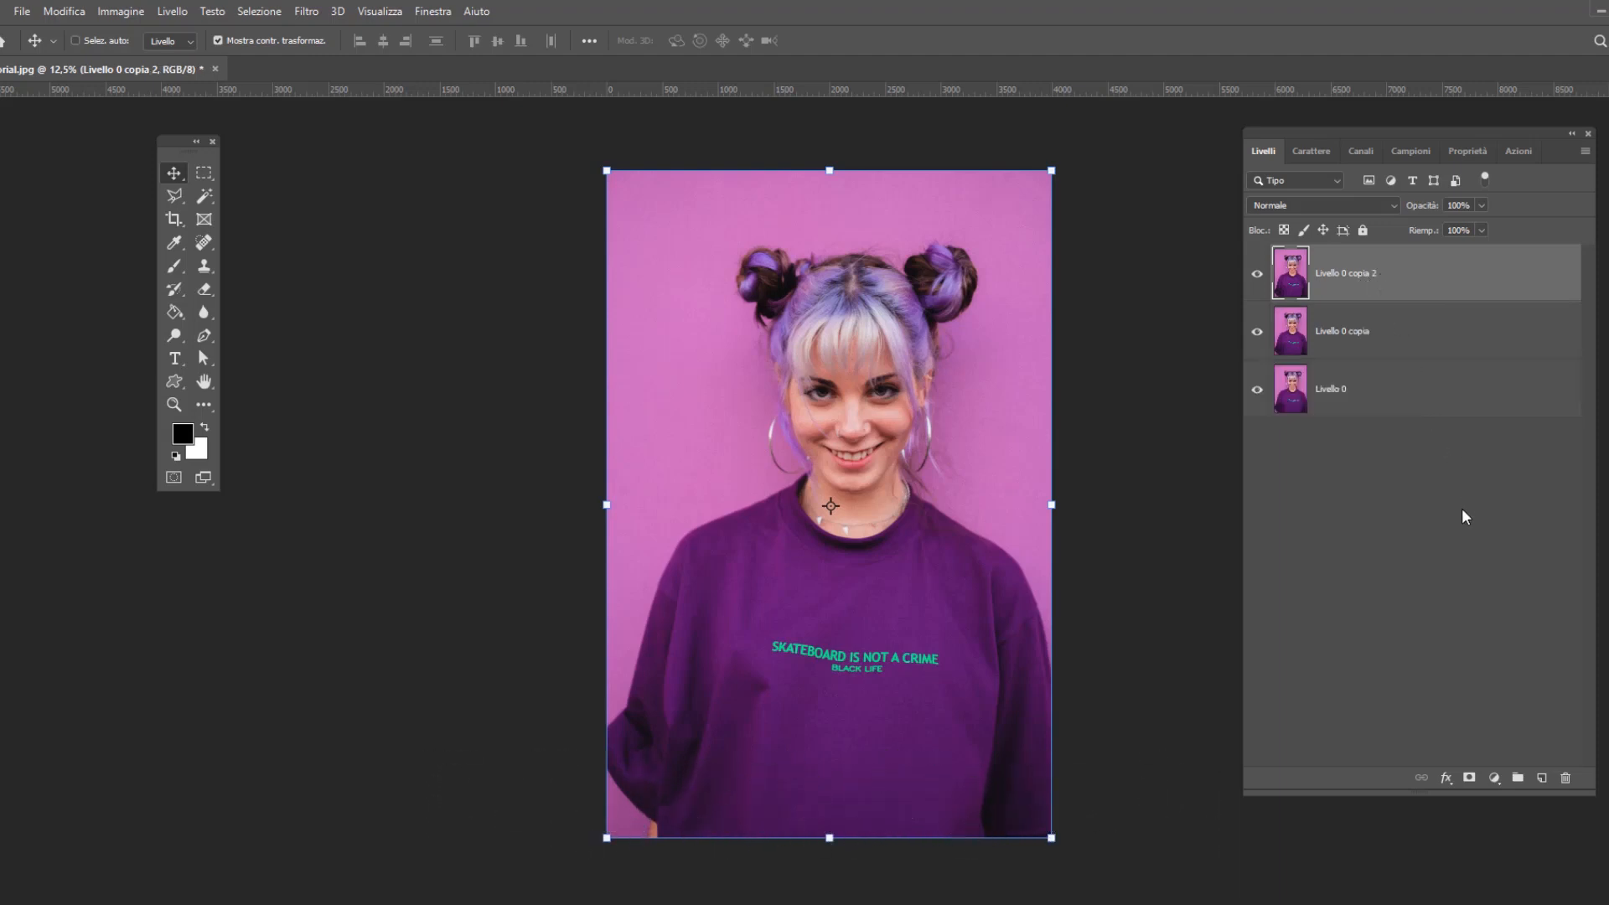
click(1393, 379)
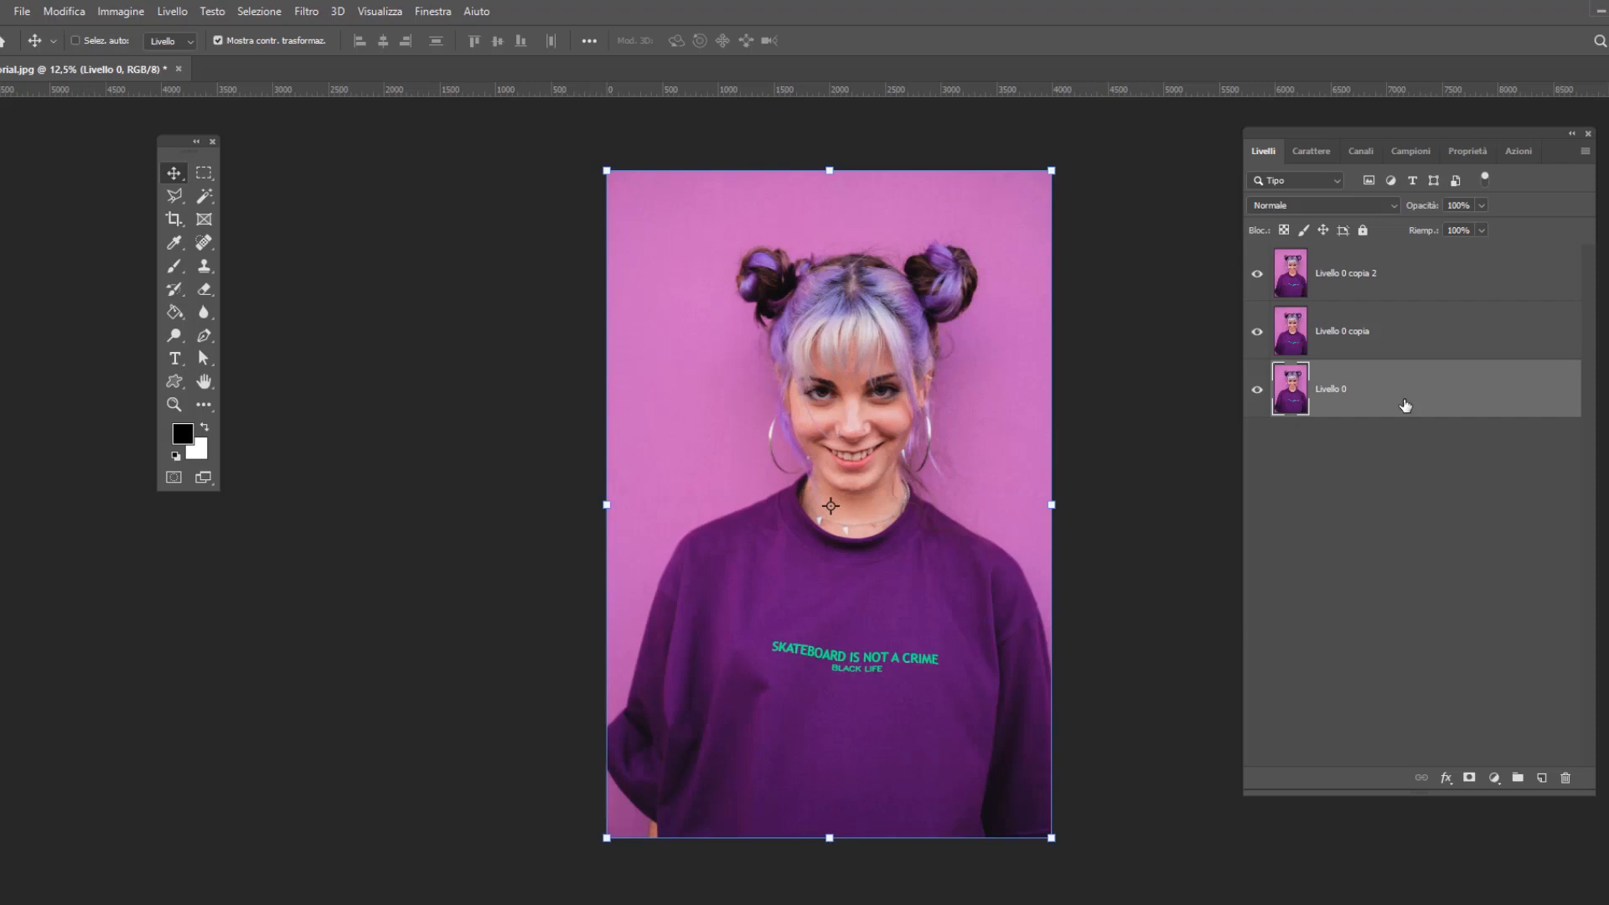
Exclude the red (R) channel from the blending options of Livello 0 copia
click(1384, 333)
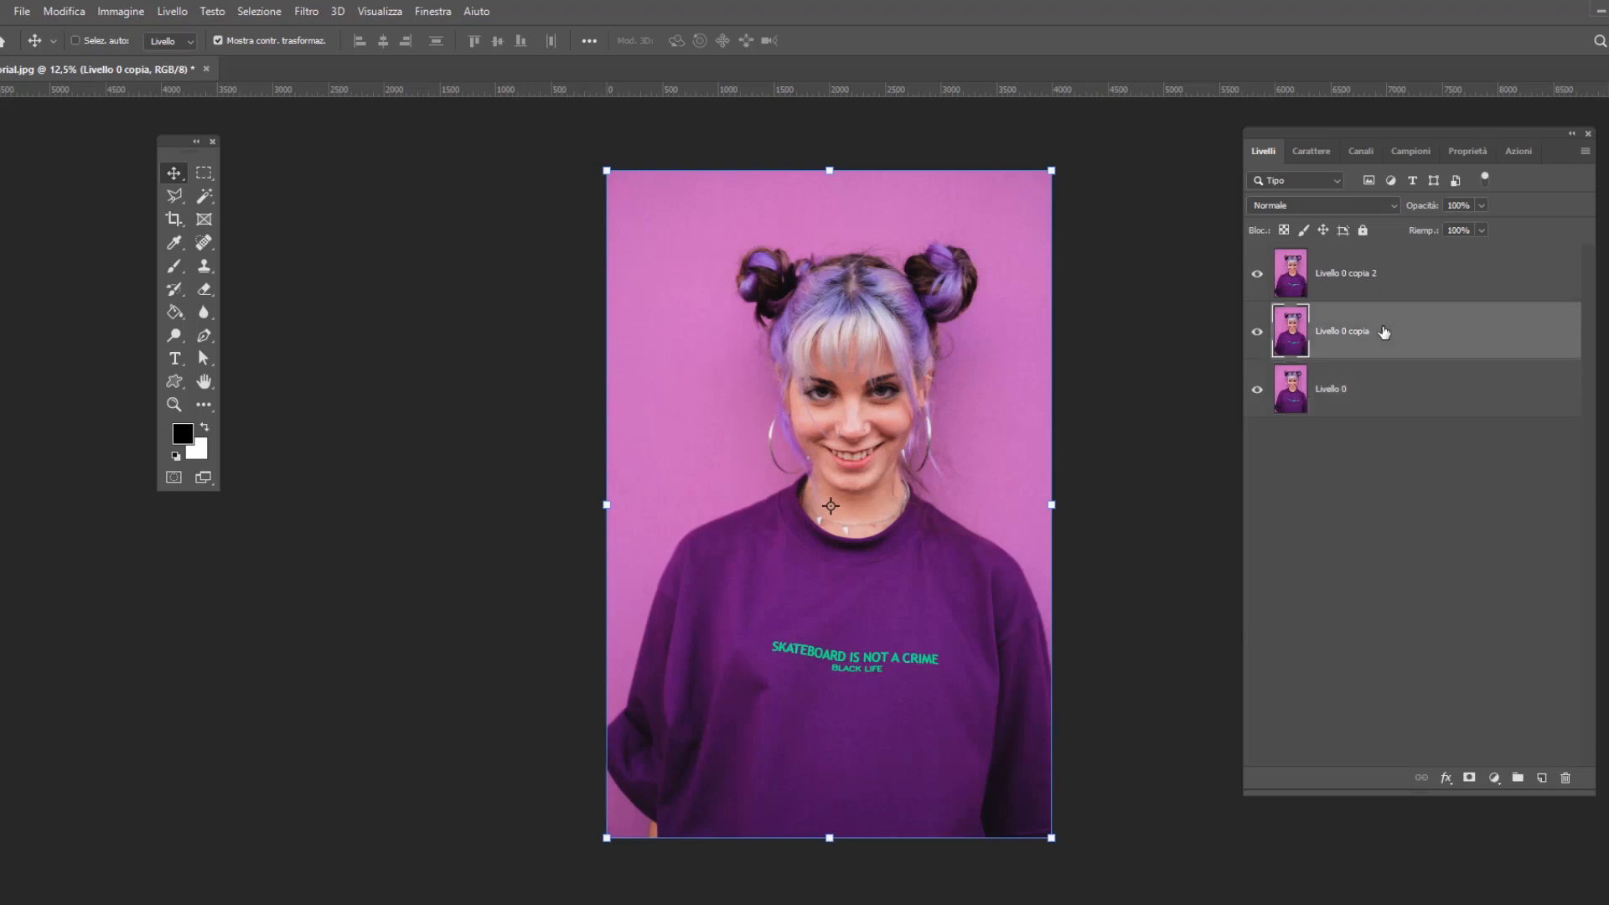
right_click(1383, 332)
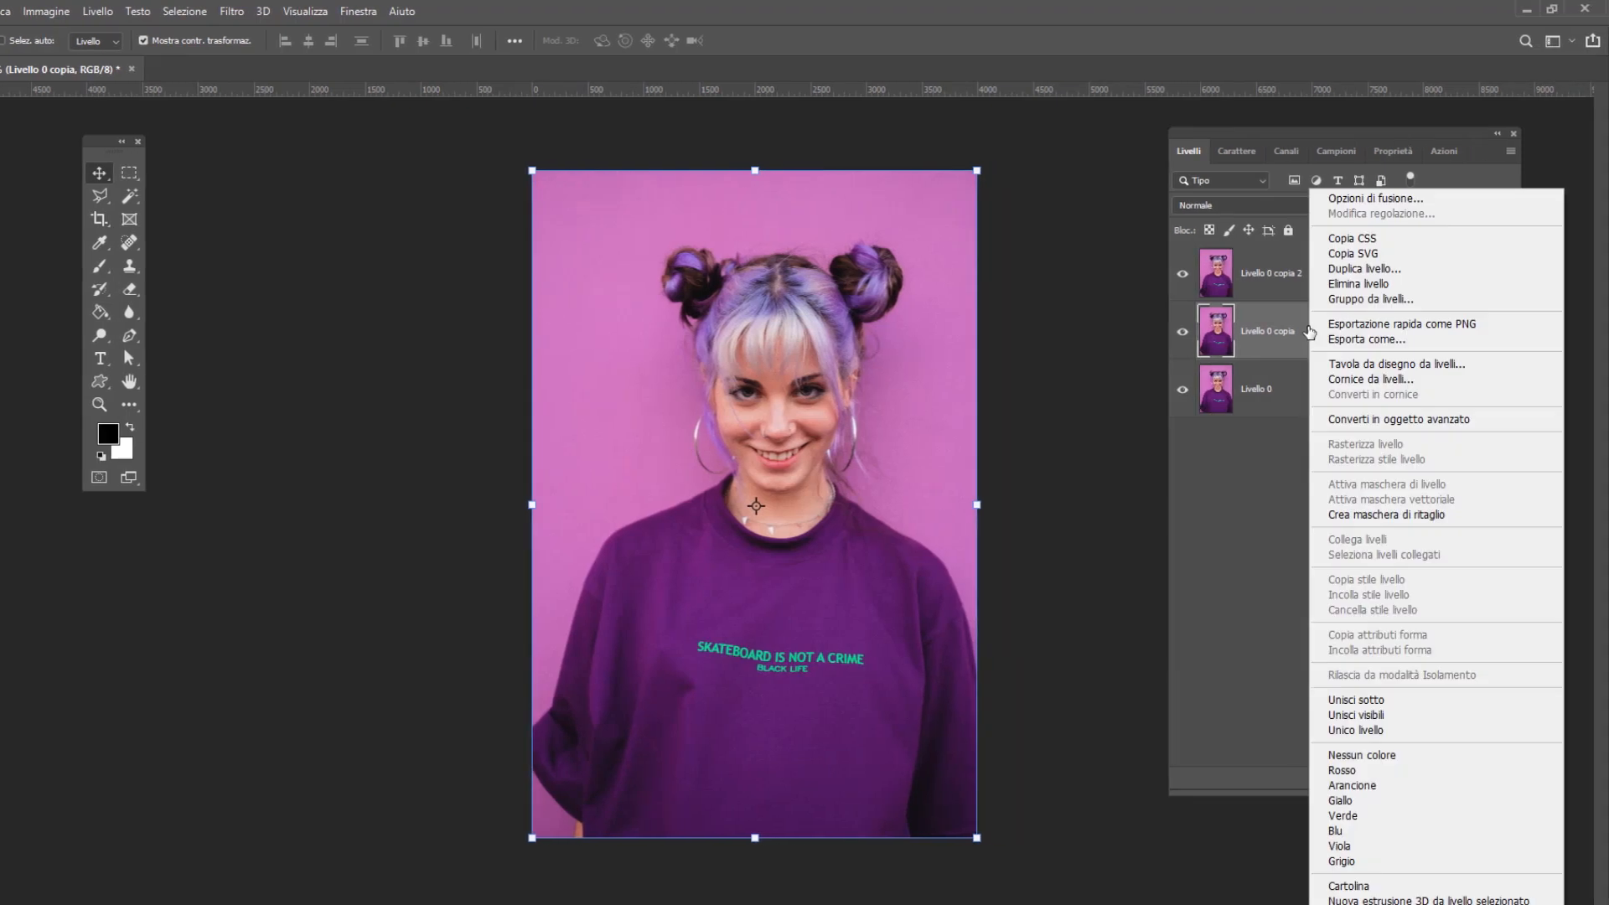
click(1371, 201)
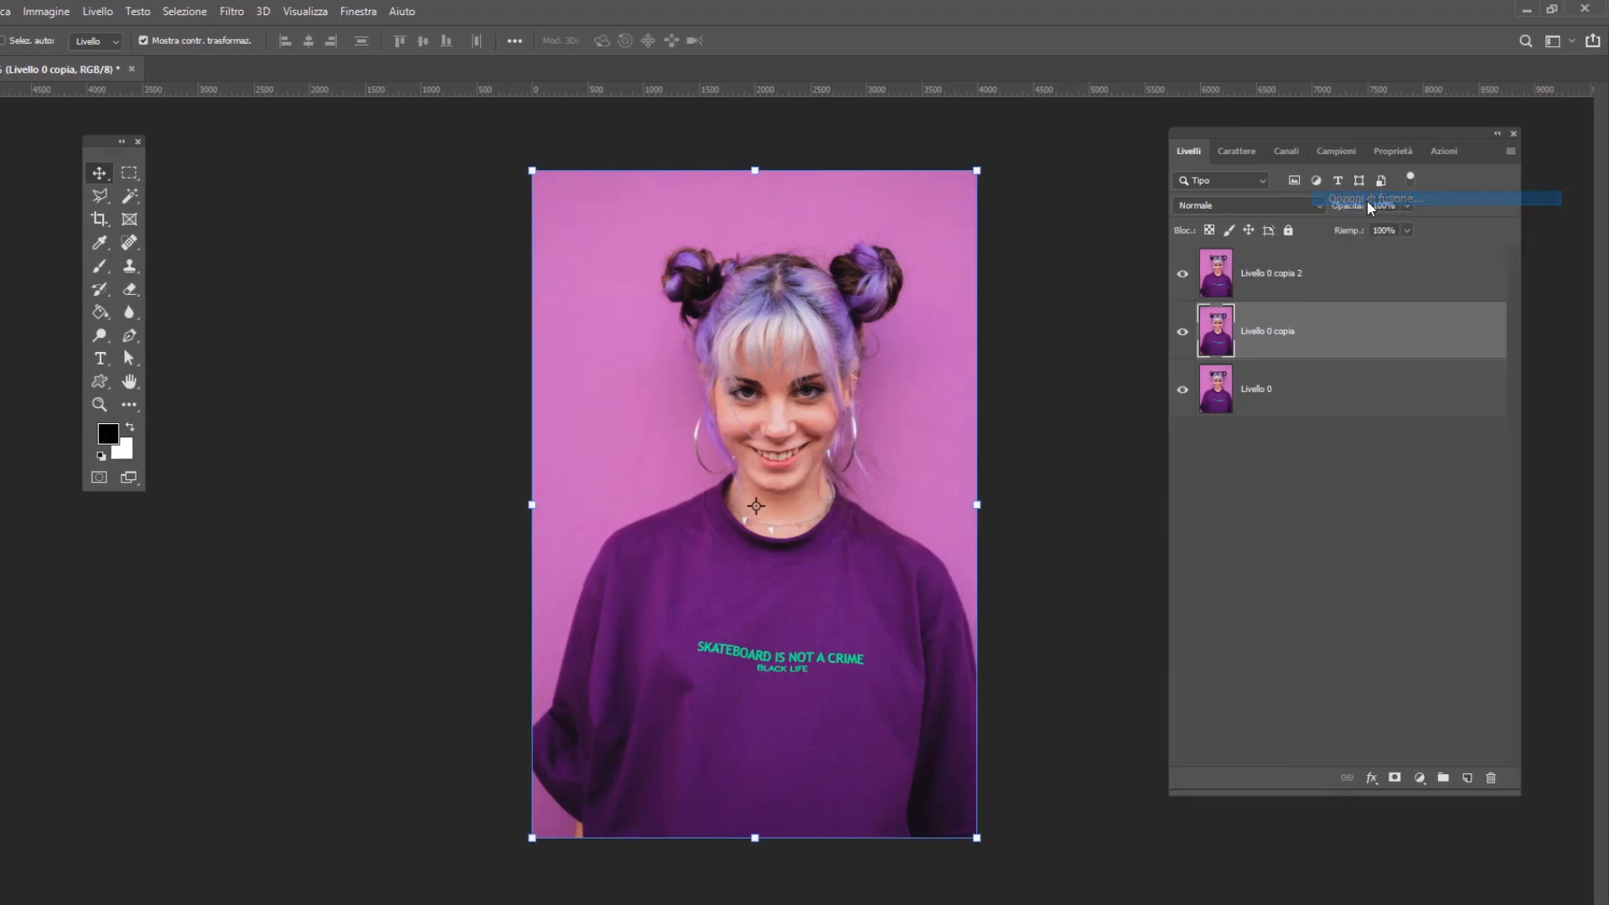
drag(999, 192, 797, 183)
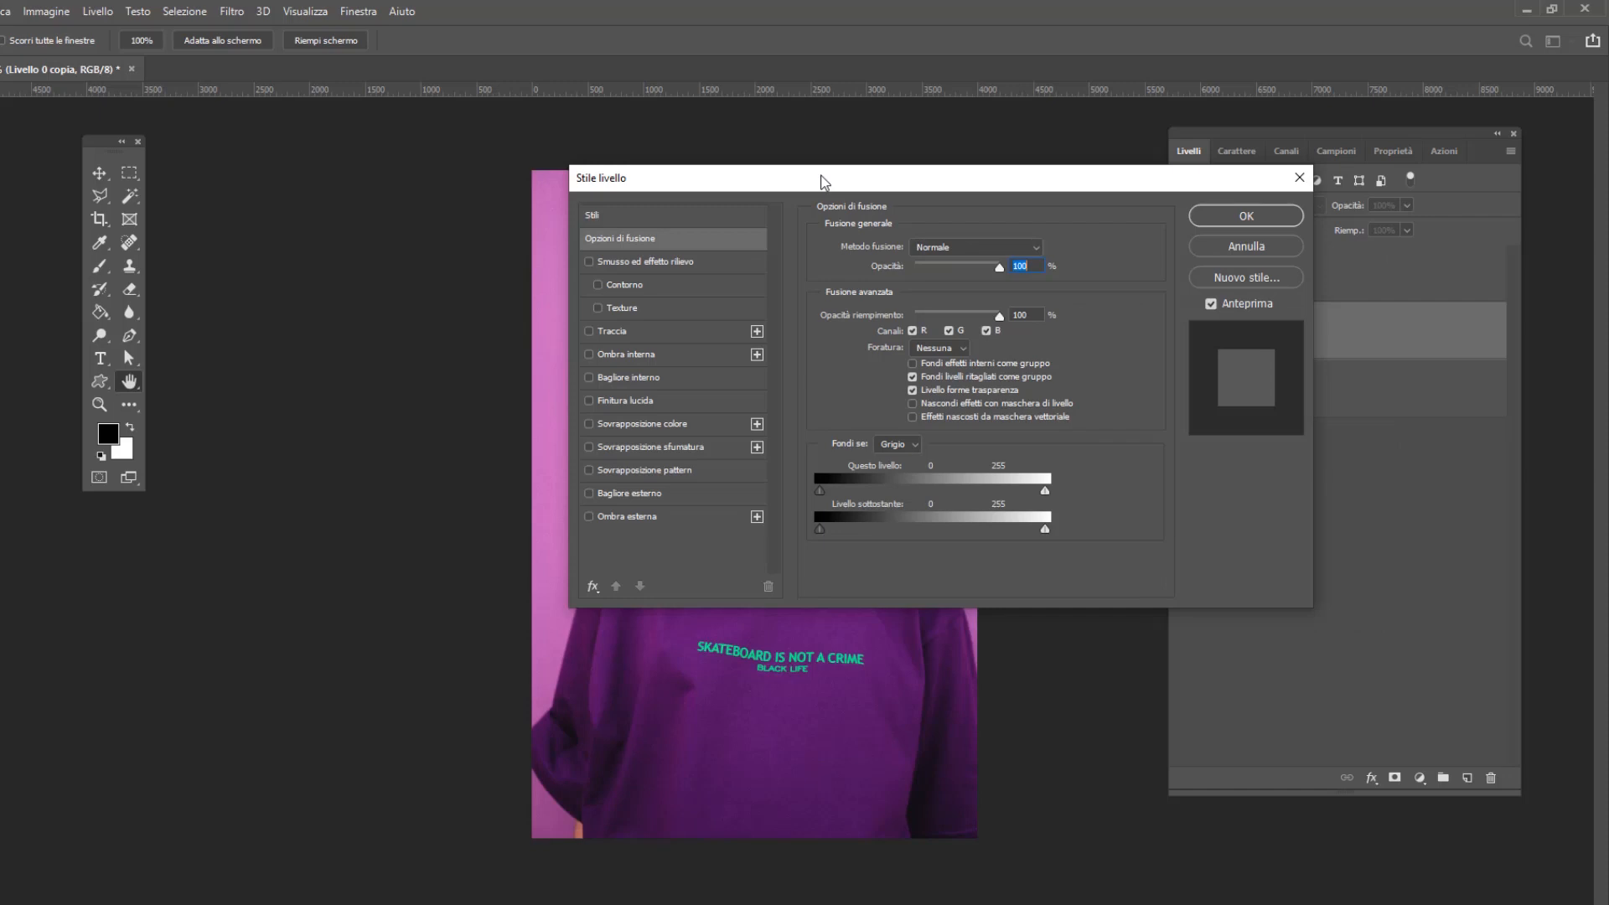
click(629, 240)
click(912, 331)
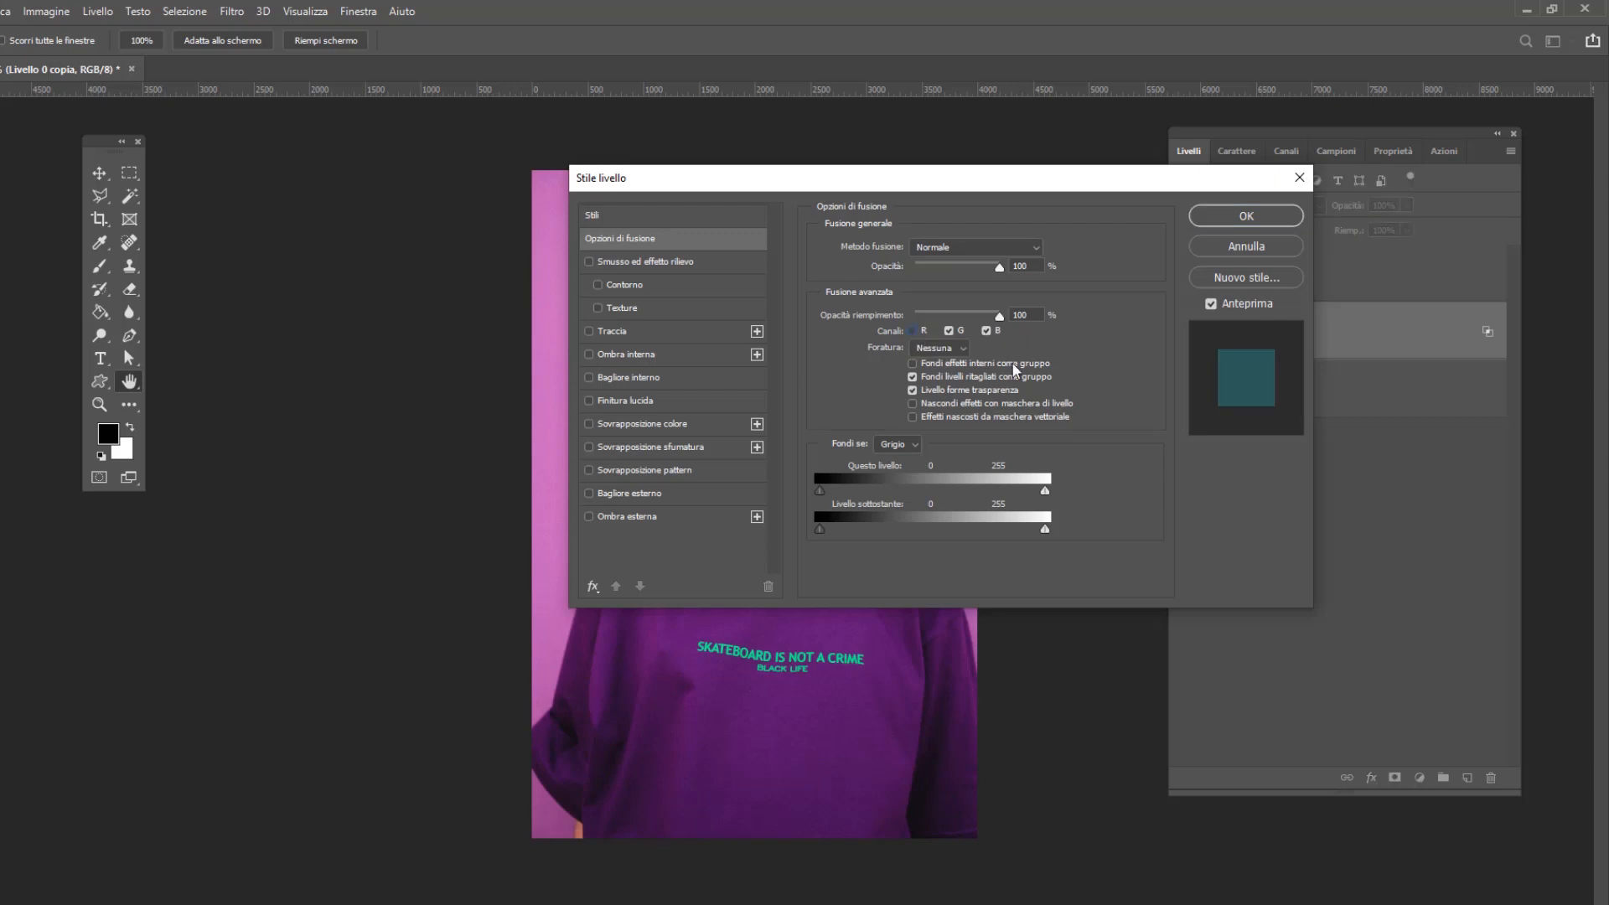
click(1270, 223)
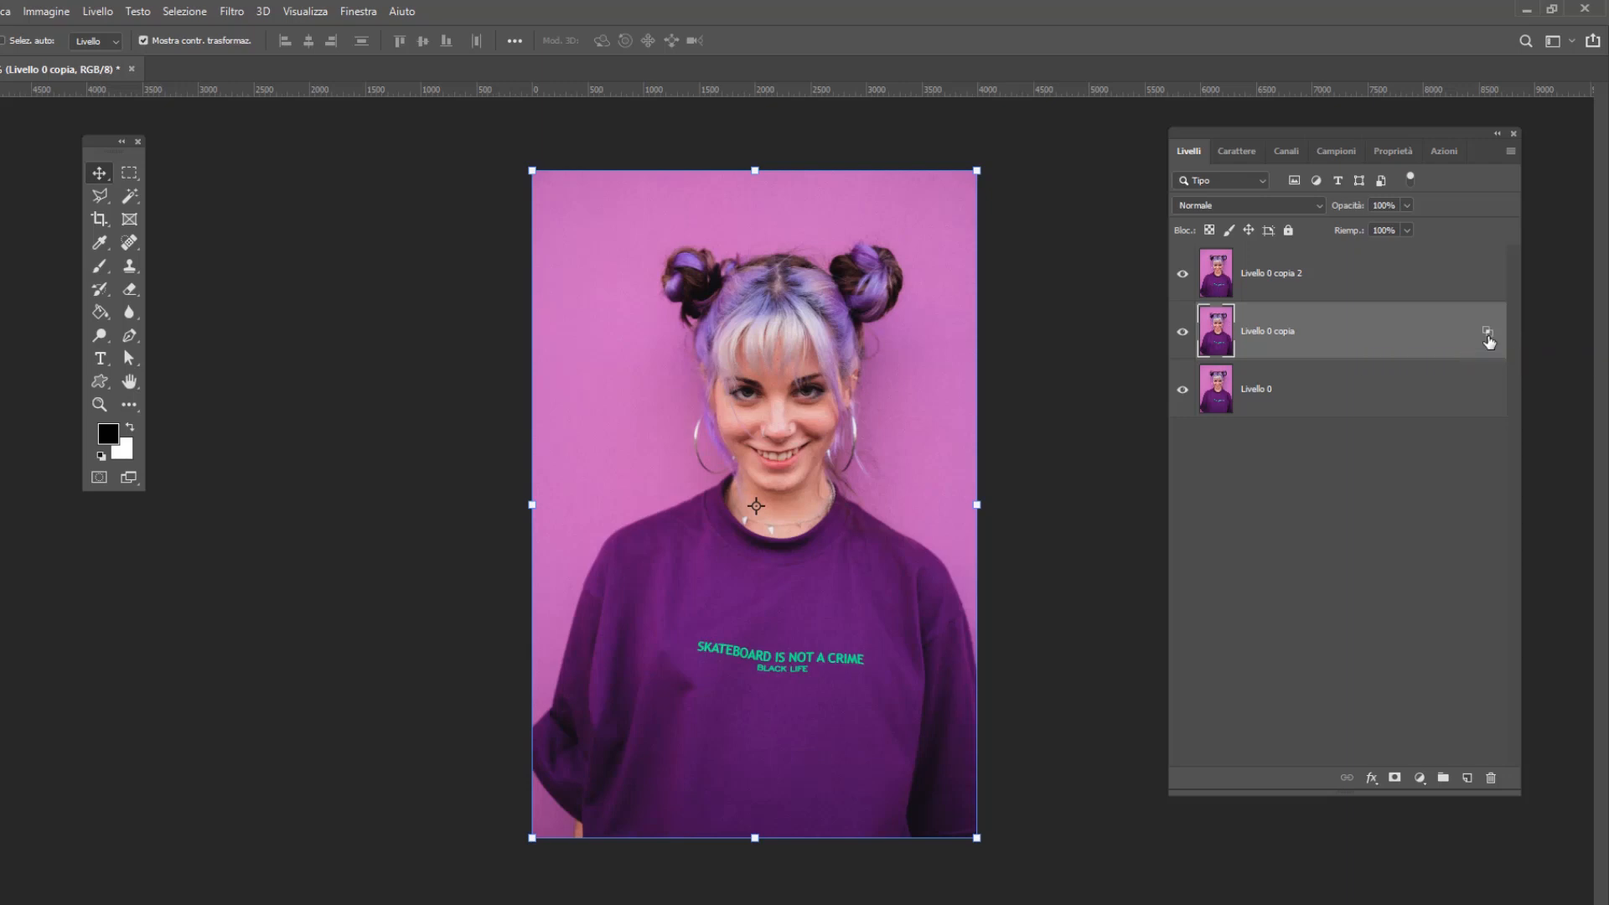
double_click(1489, 341)
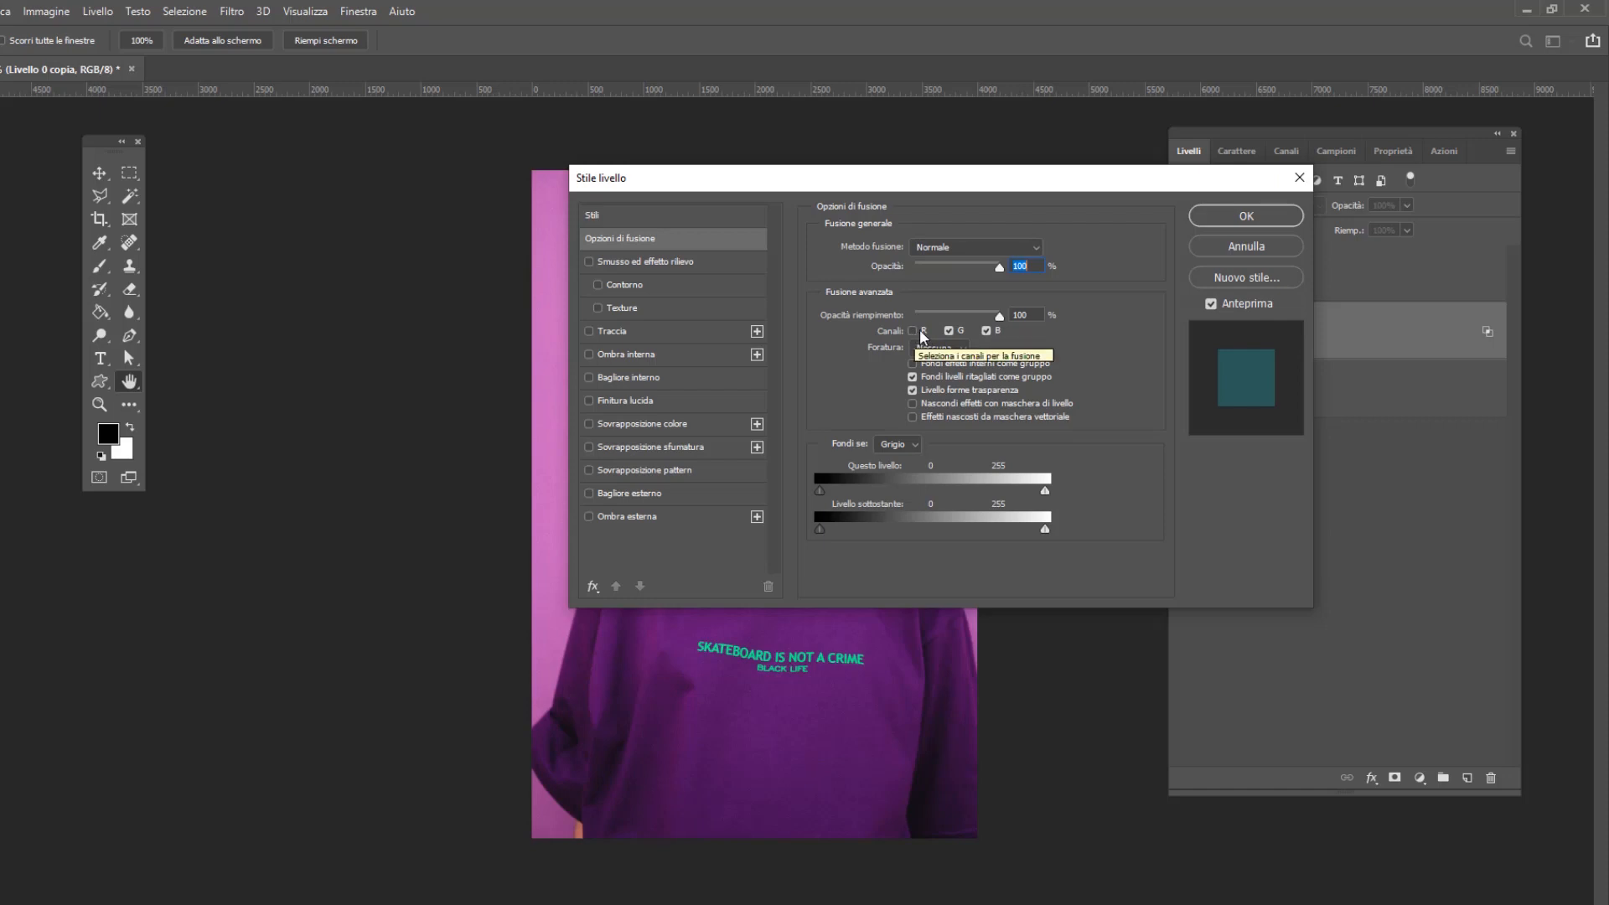
click(1266, 216)
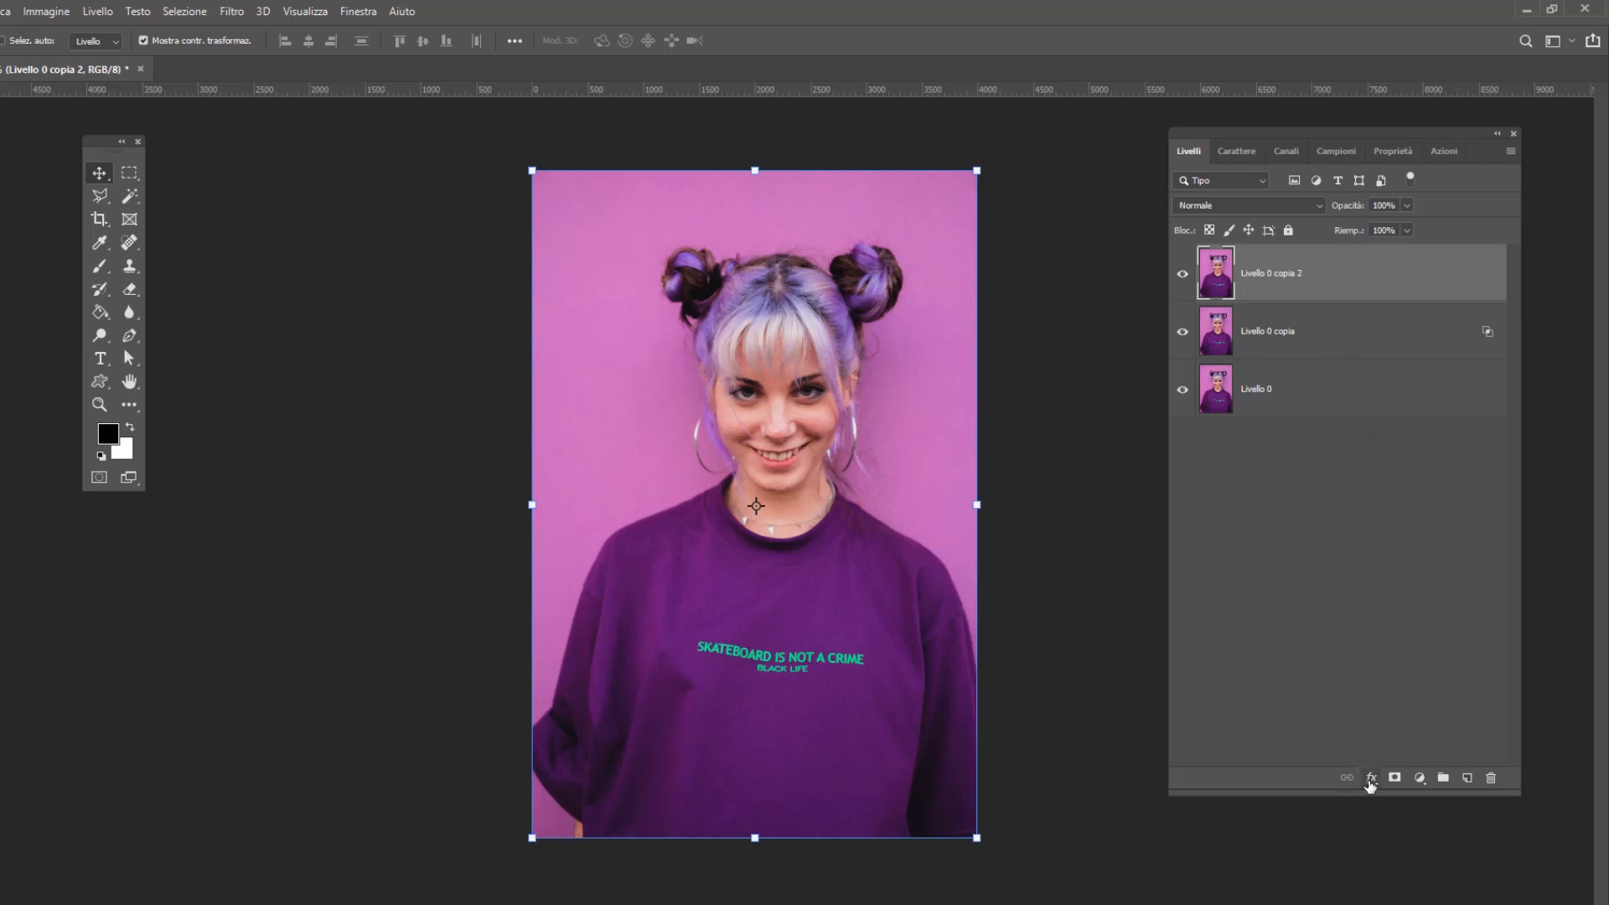
Exclude the green (G) channel from the blending options of Livello 0 copia 2
click(1370, 779)
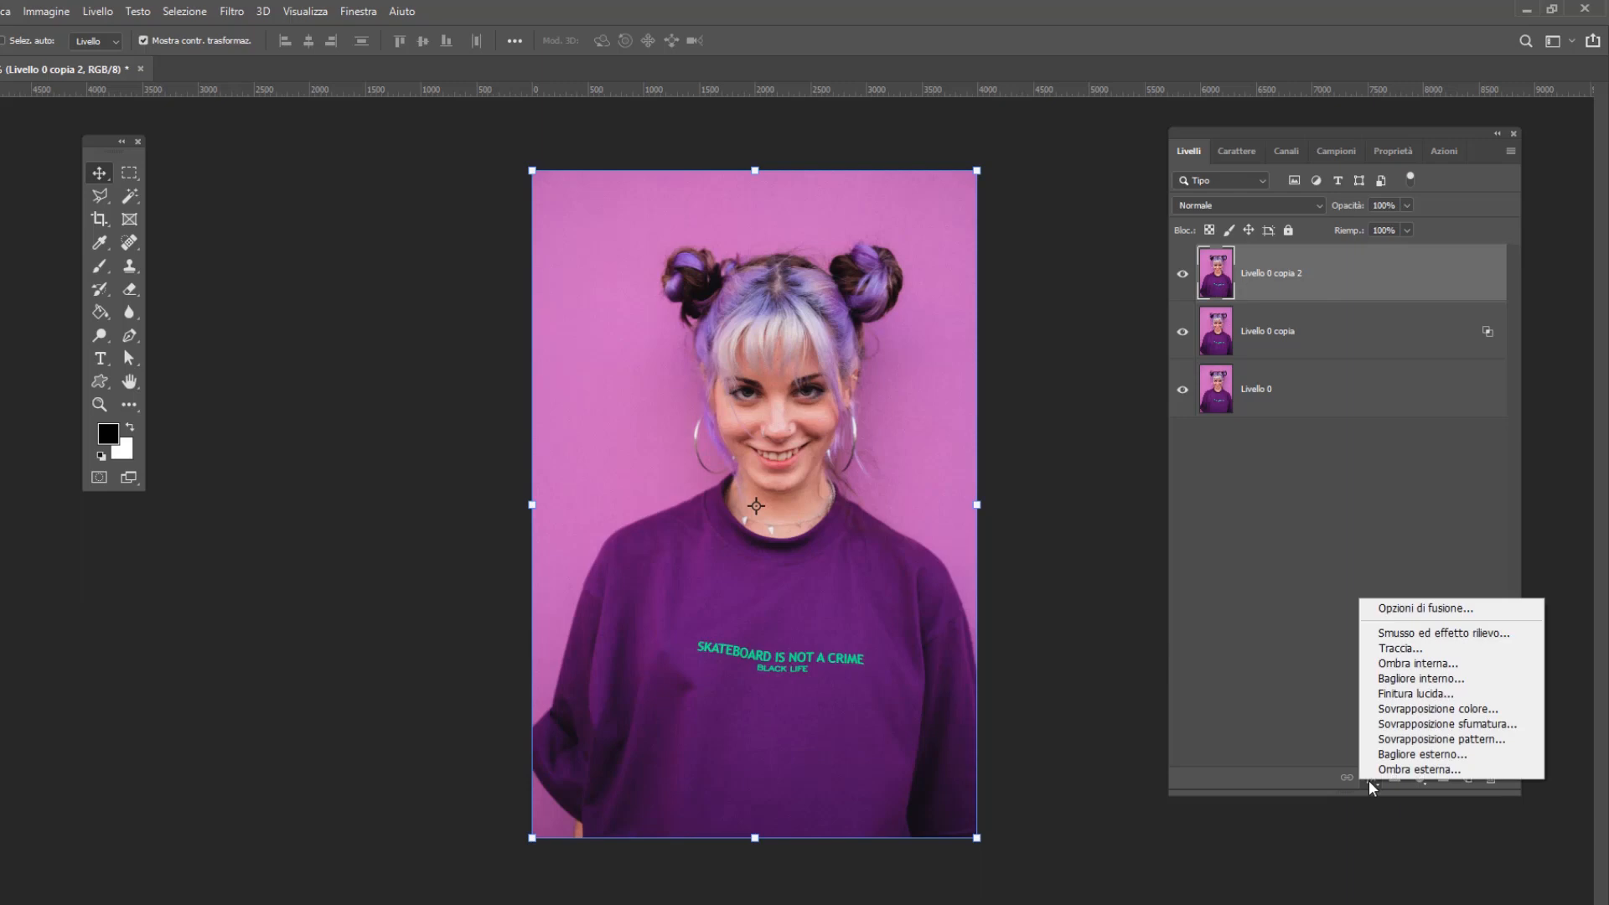
click(1424, 610)
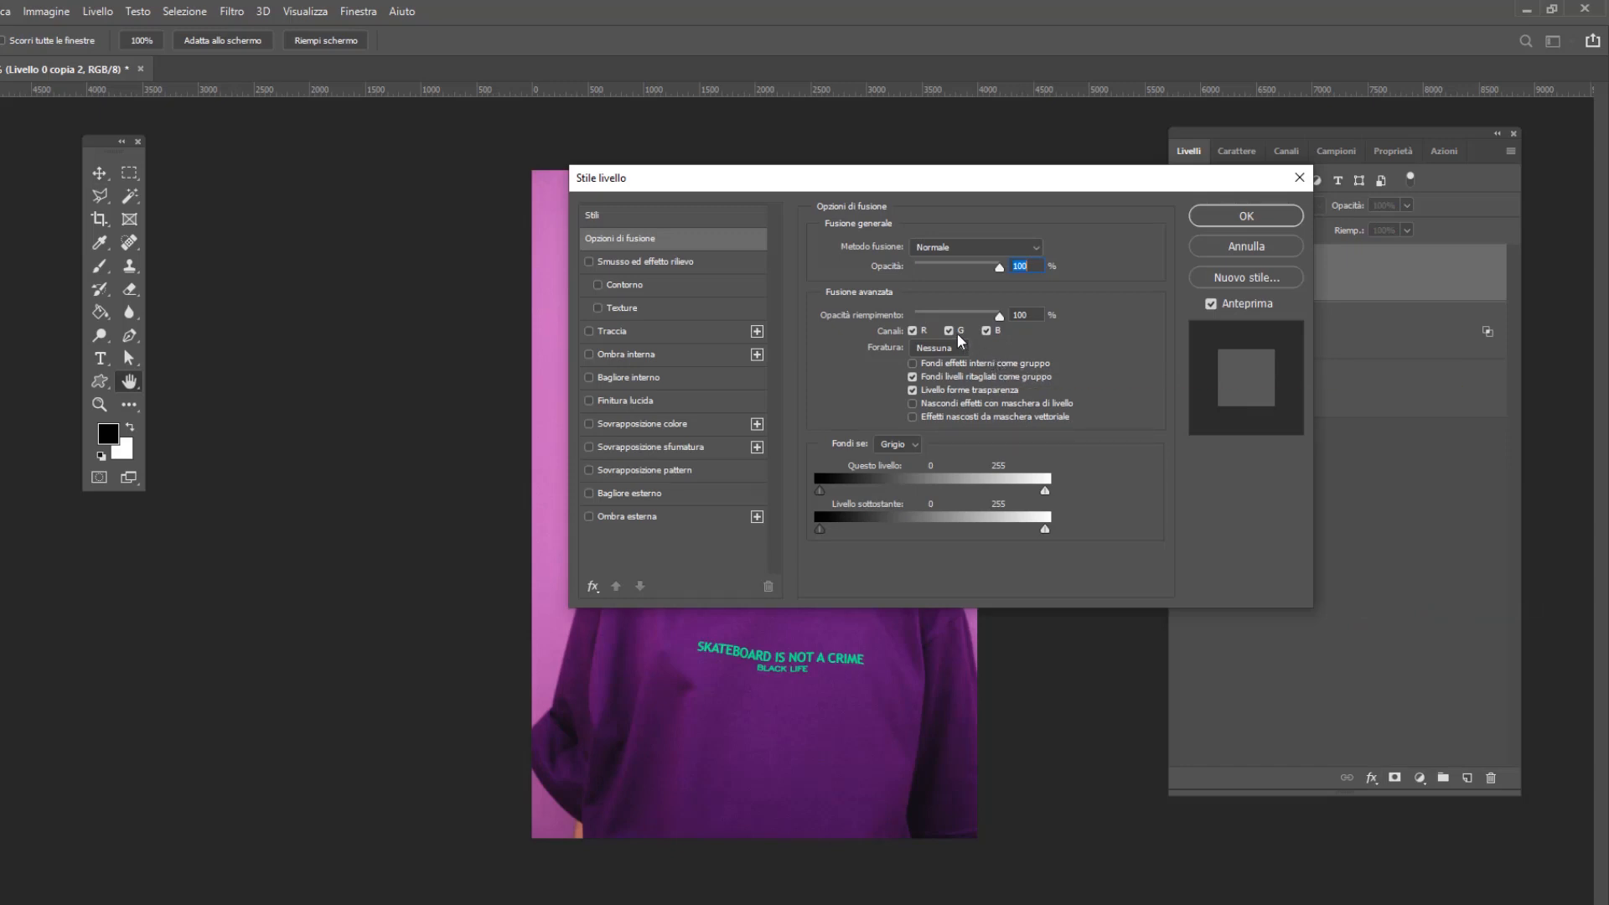
click(950, 332)
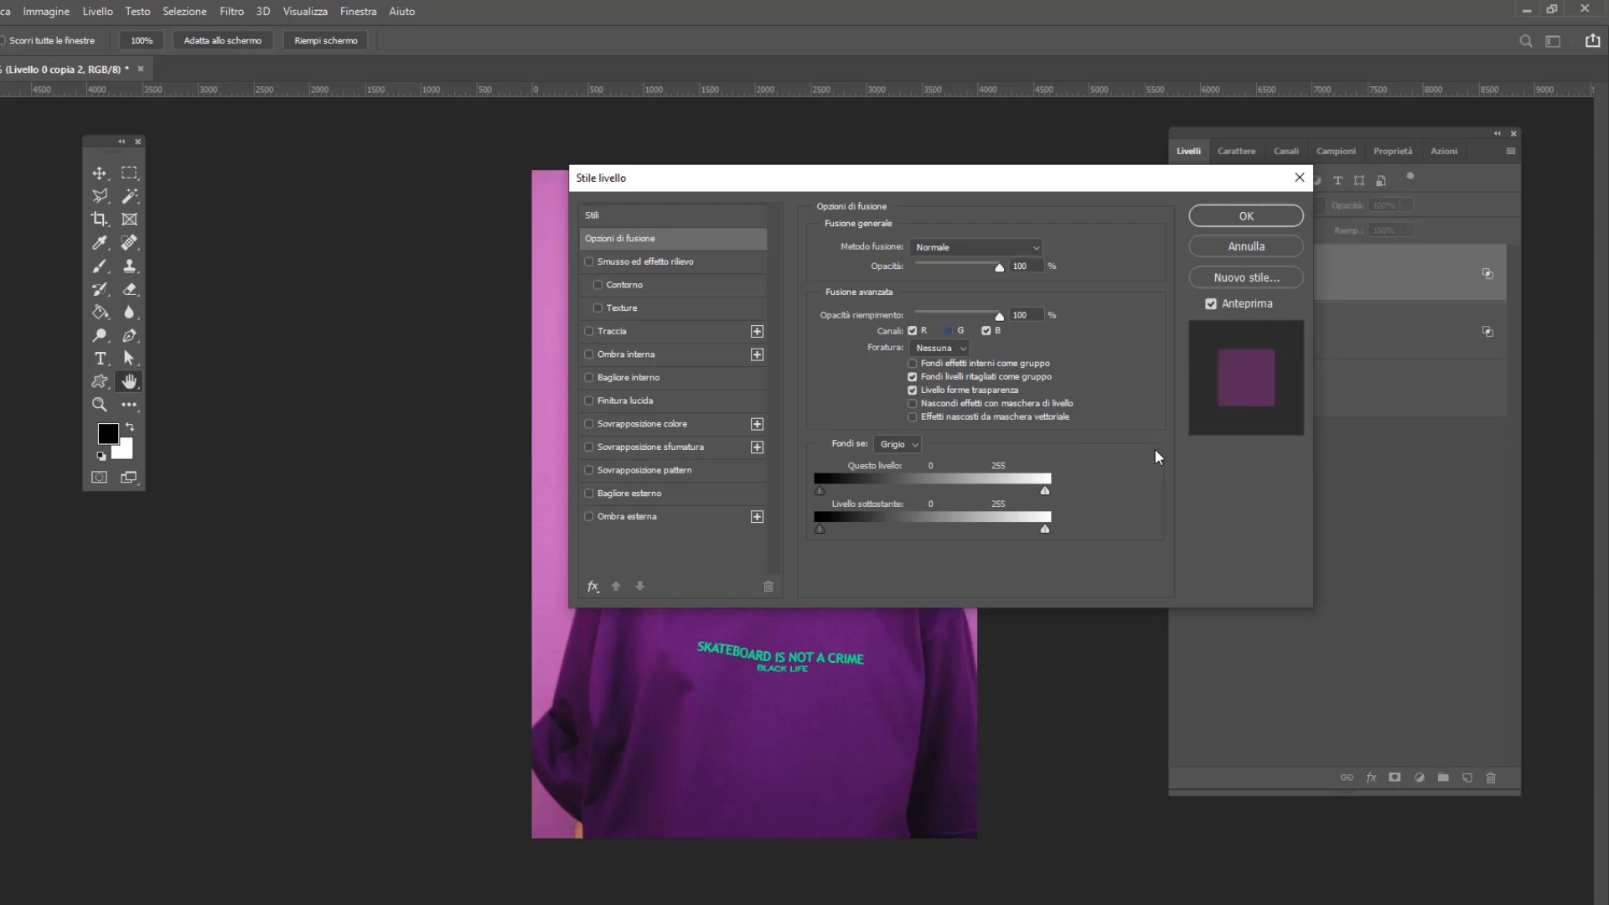
click(1238, 223)
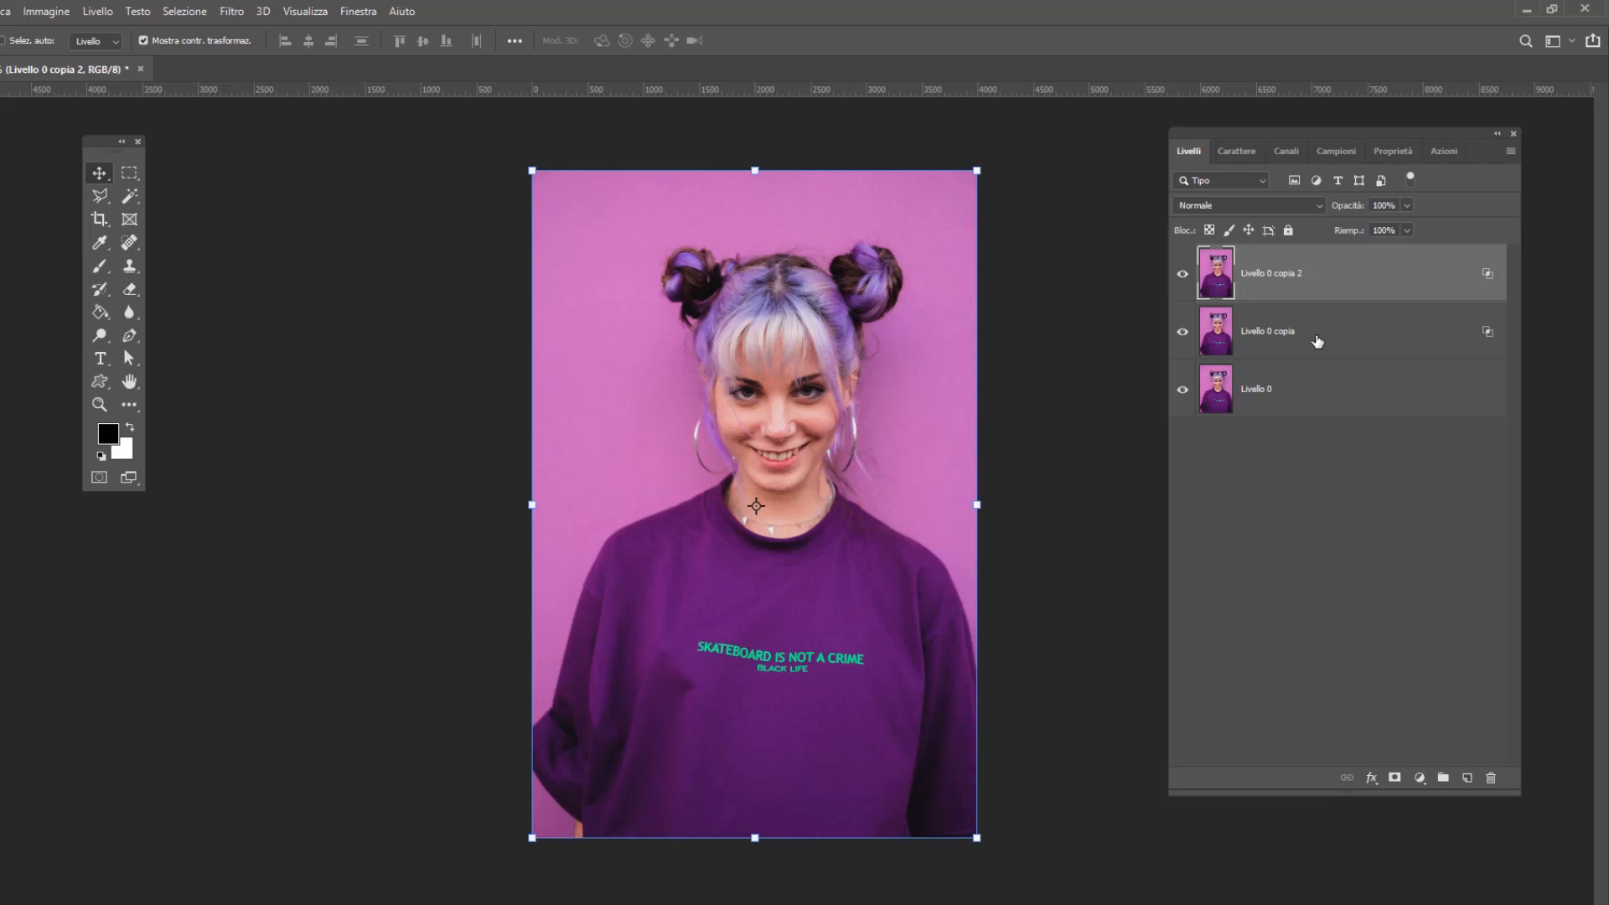
Shift Livello 0 copia slightly to the left over the original portrait
click(1318, 341)
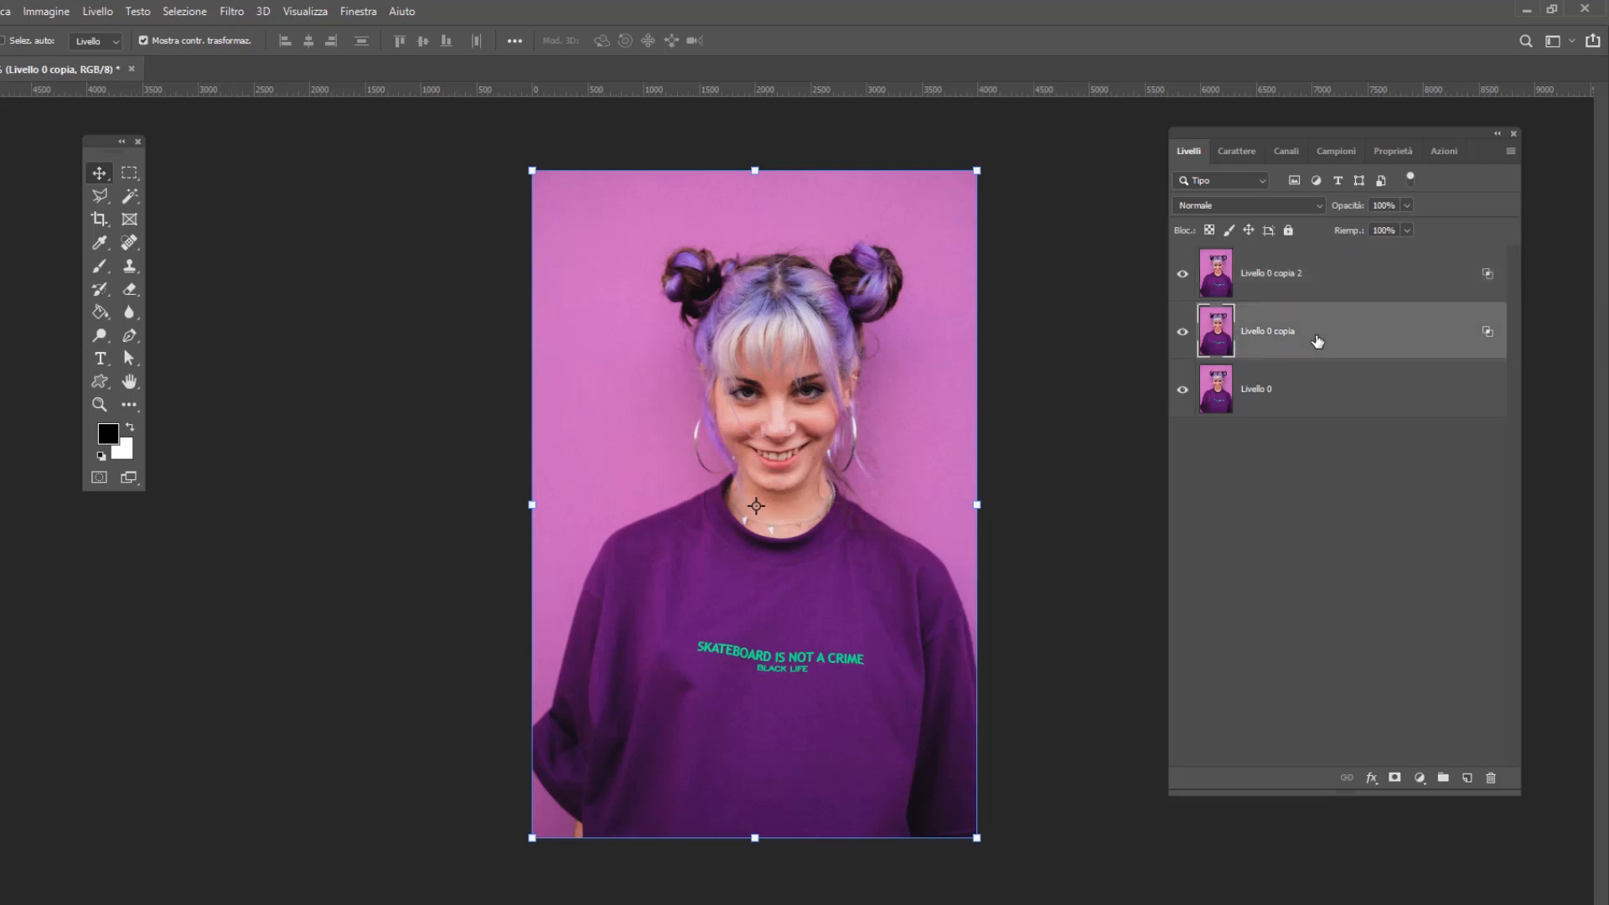
click(1309, 285)
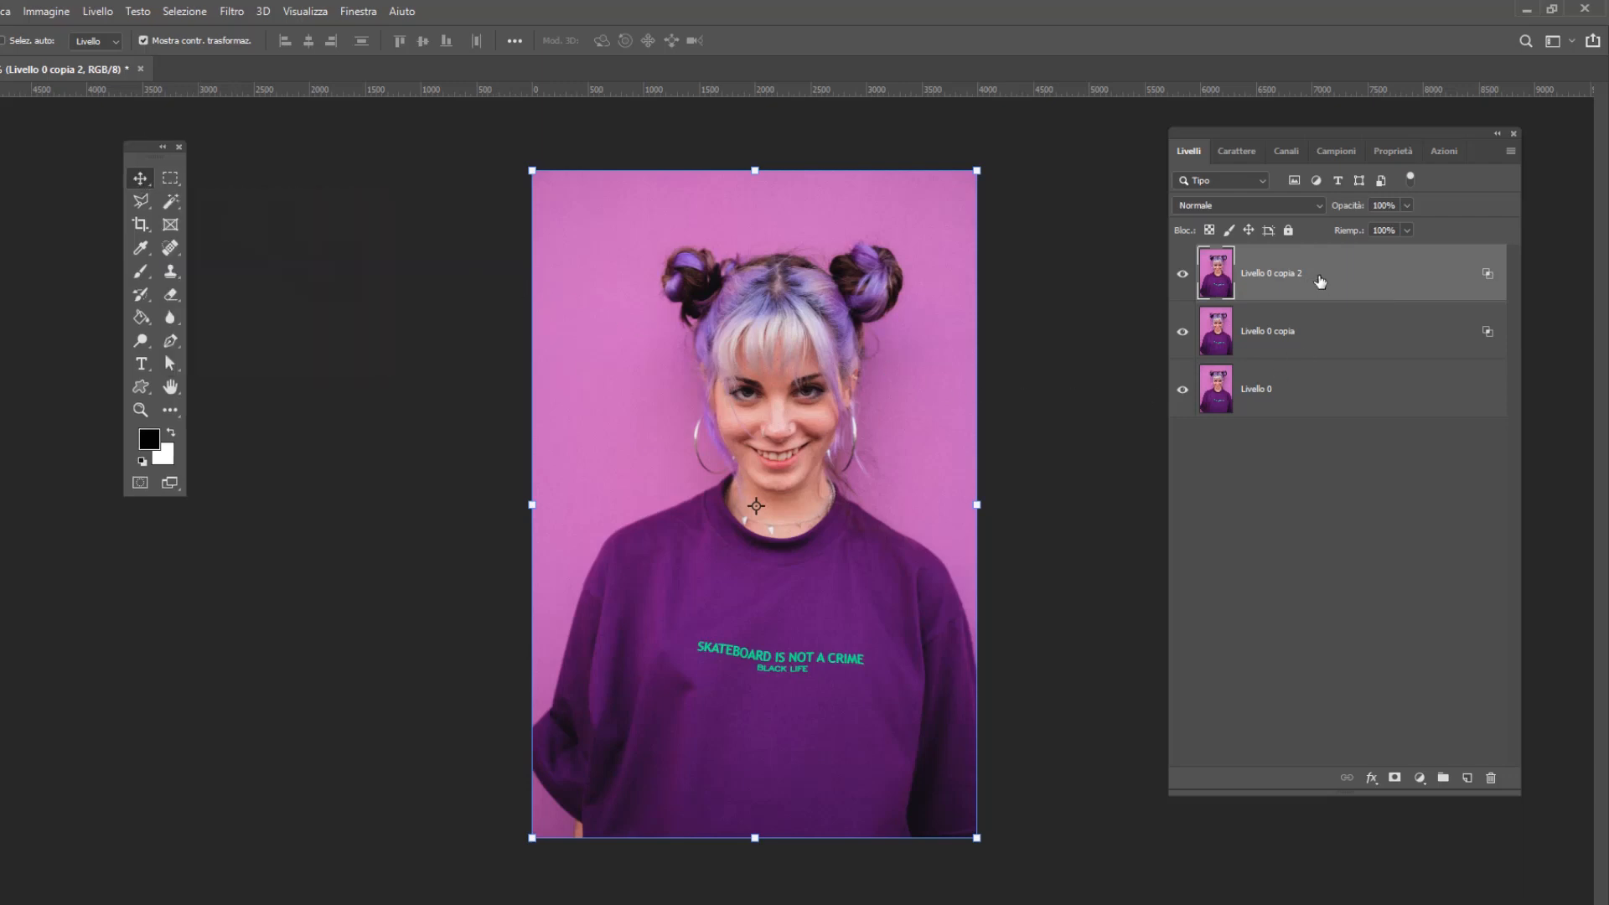
click(1308, 332)
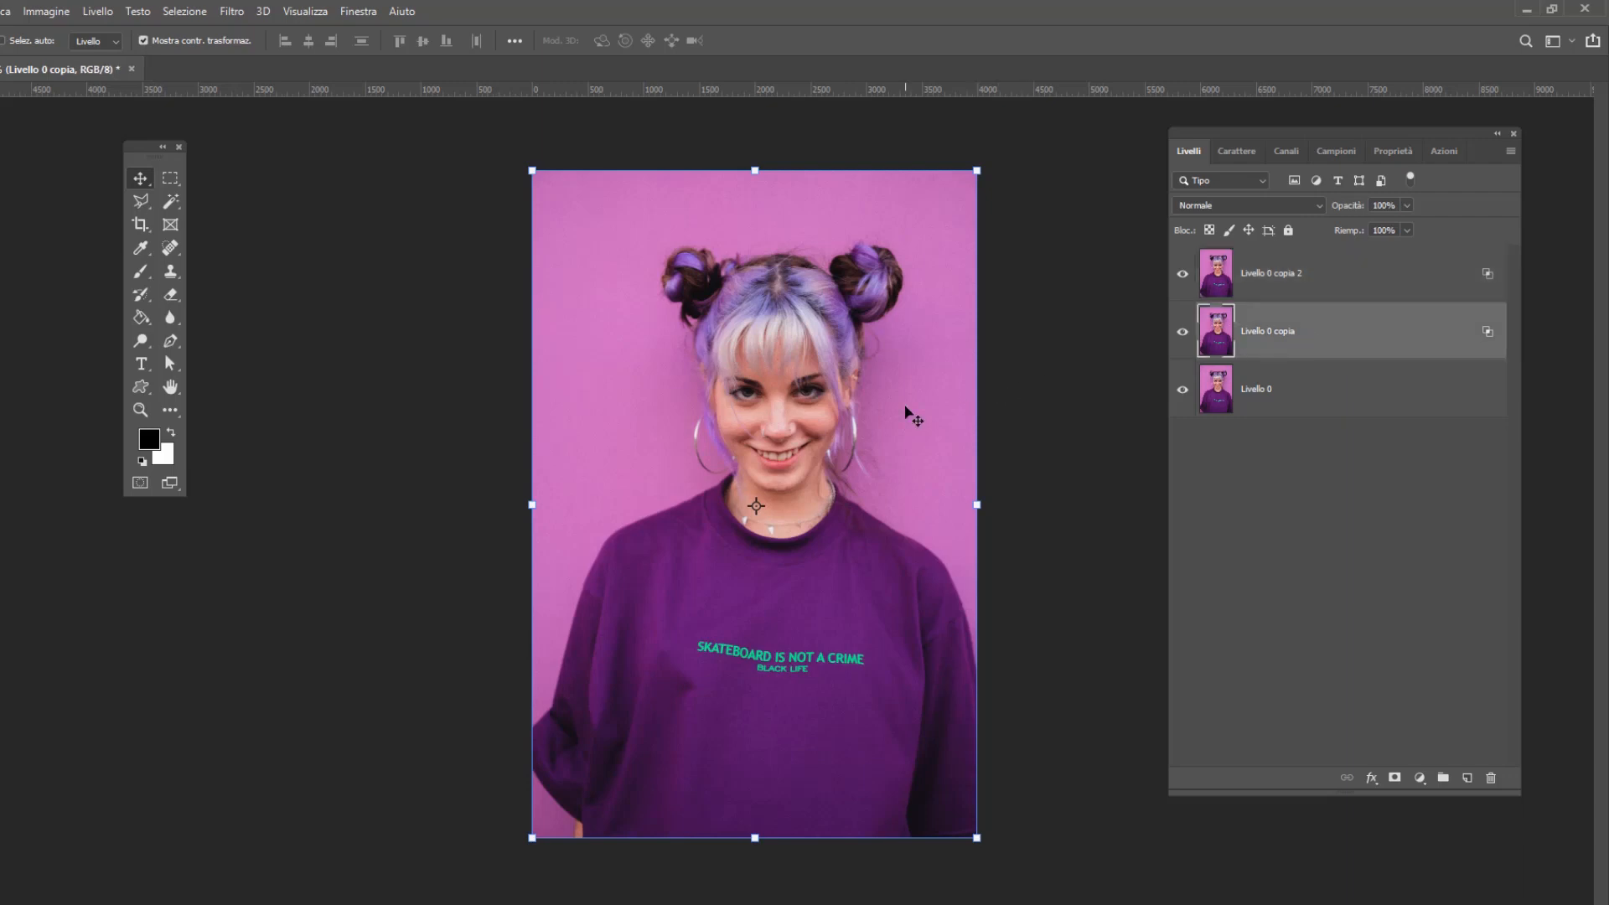
drag(905, 408, 895, 407)
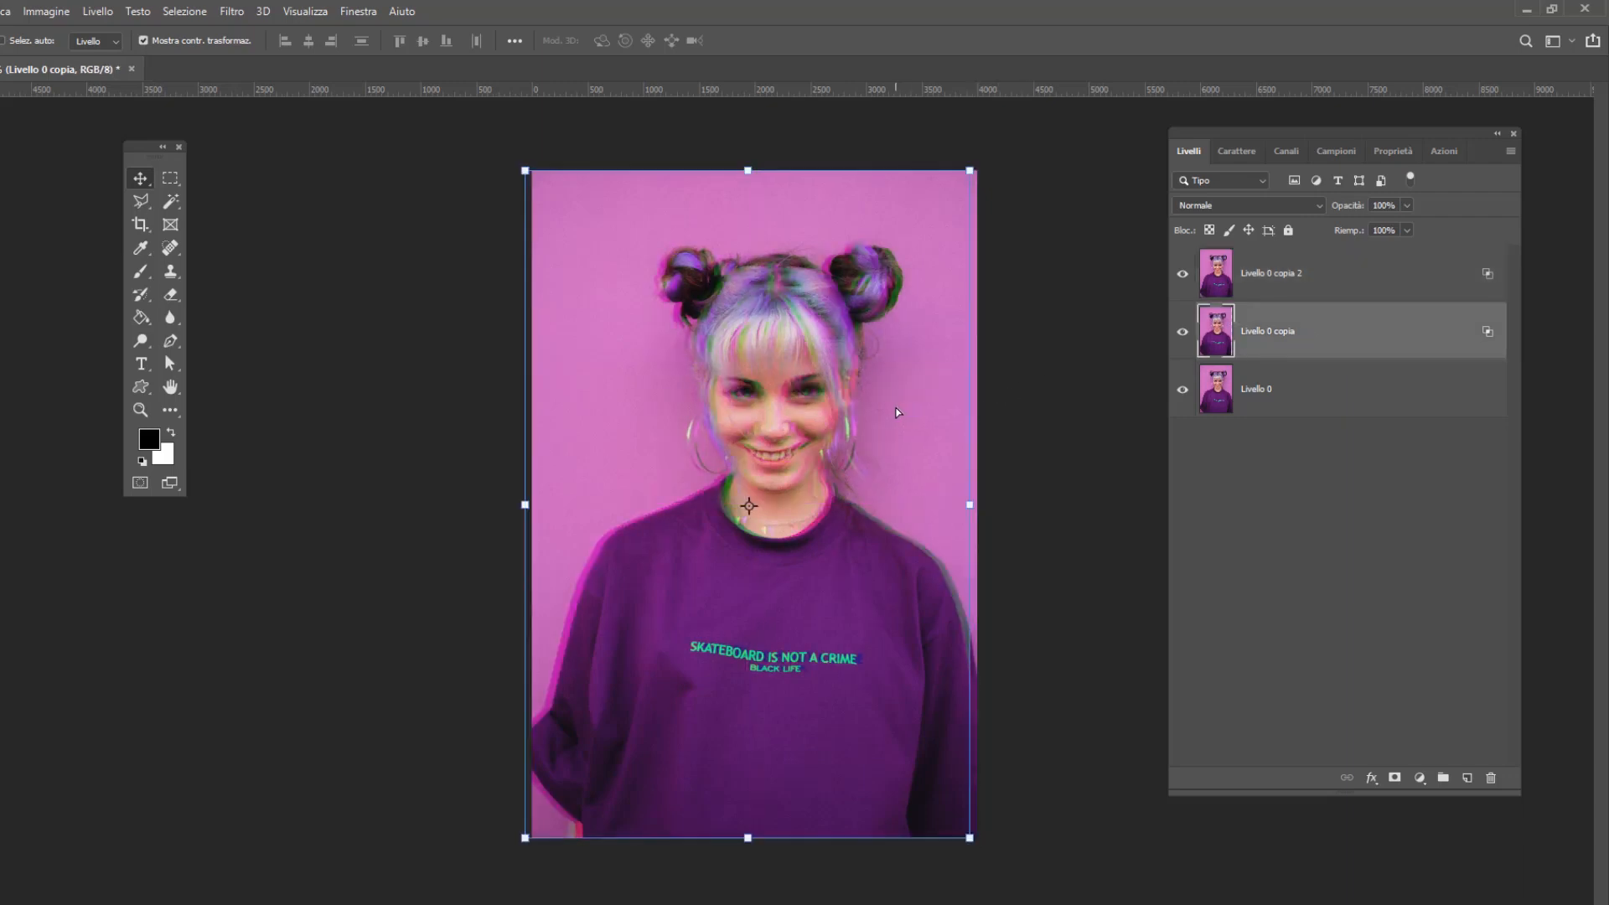
Shift Livello 0 copia 2 slightly to the right and reorder it below Livello 0 copia
click(1331, 278)
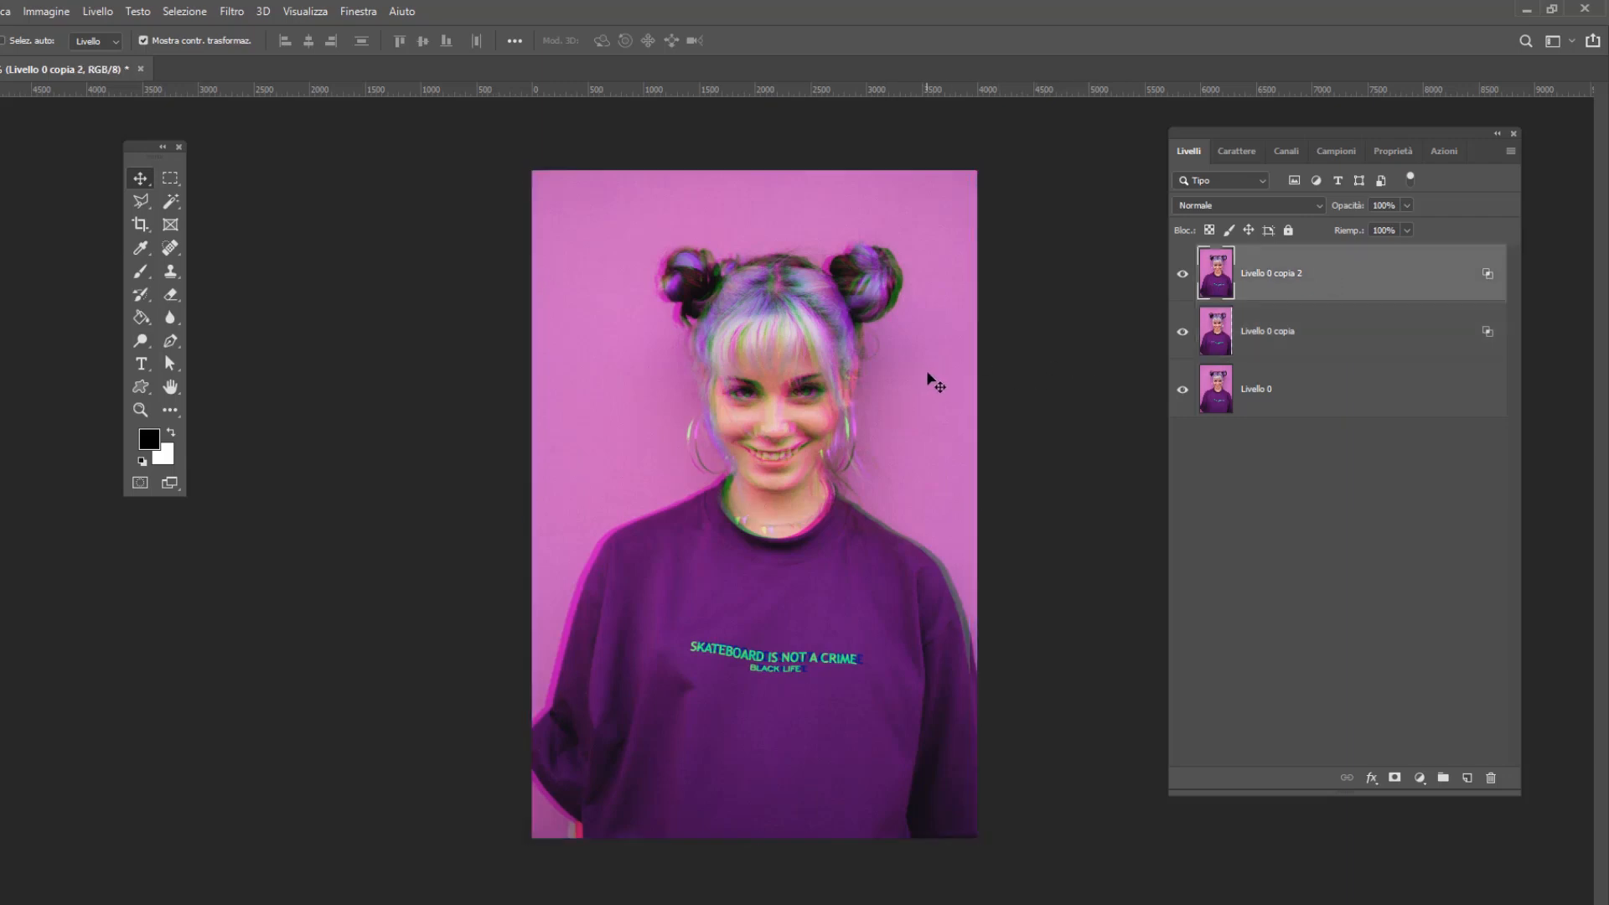
drag(927, 374, 935, 371)
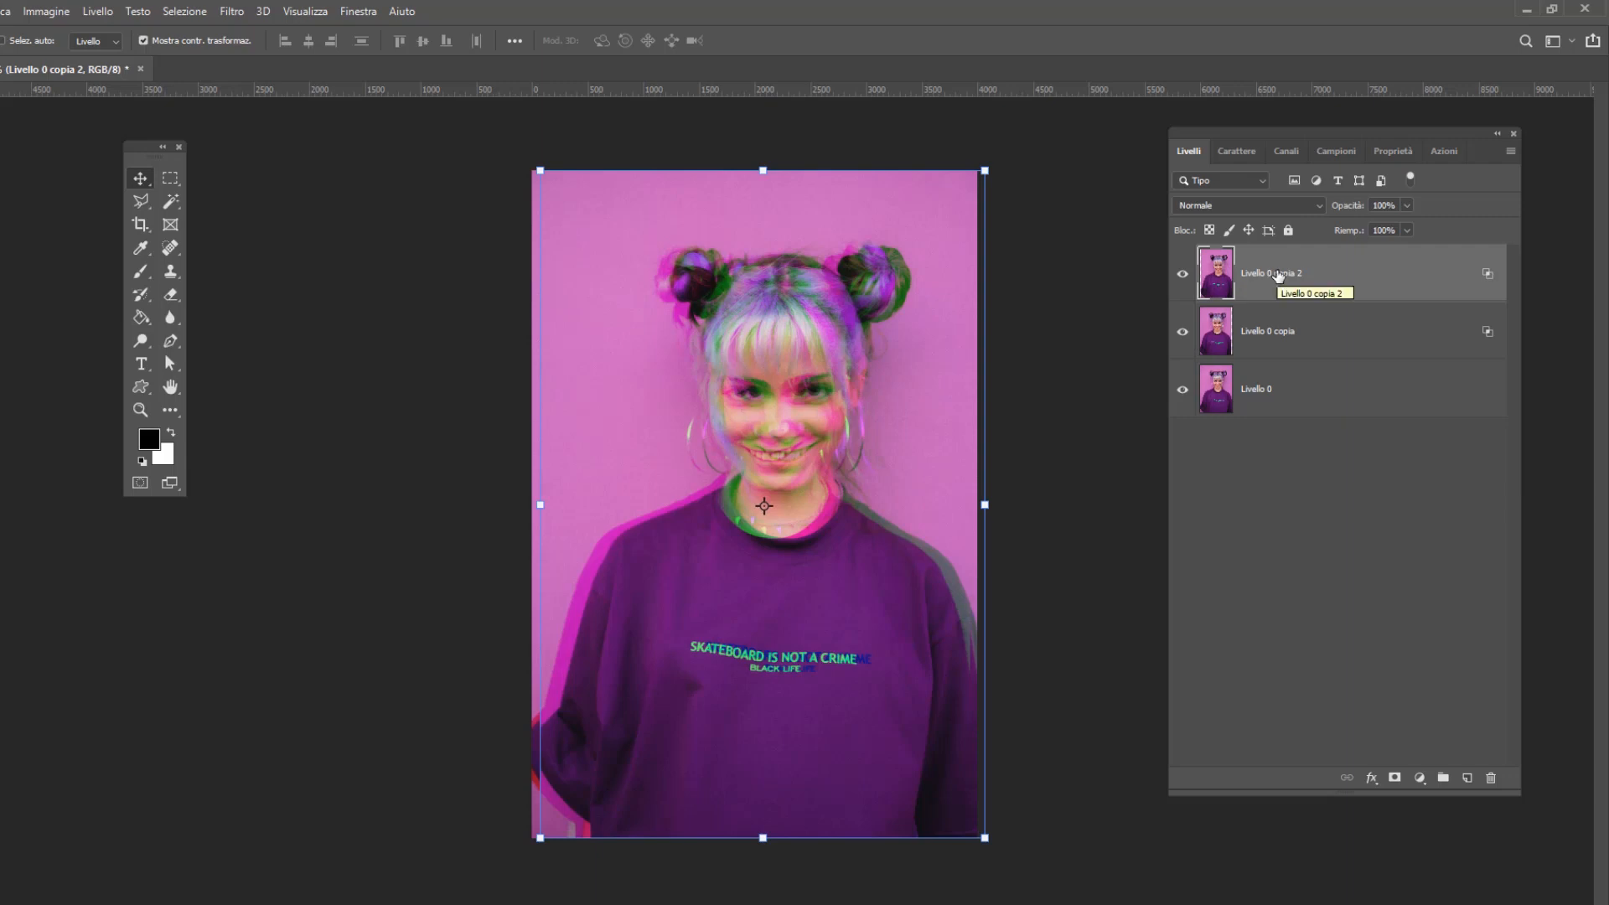
drag(1278, 276, 1269, 349)
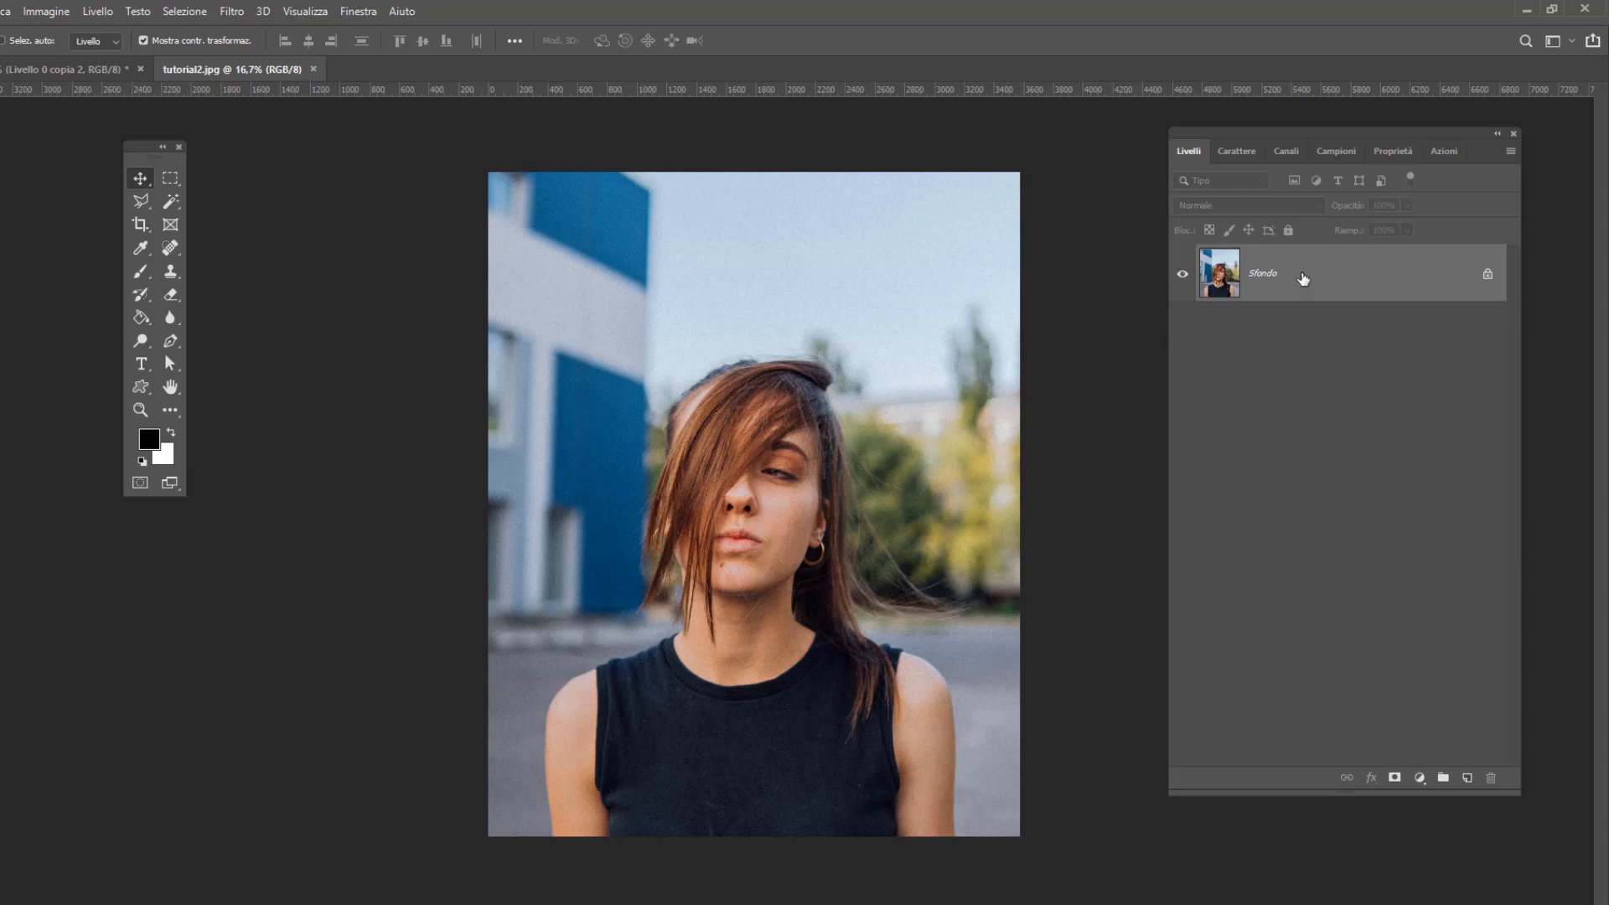
Convert the Sfondo background of tutorial2.jpg into the regular layer Livello 0 and duplicate it twice
double_click(1304, 277)
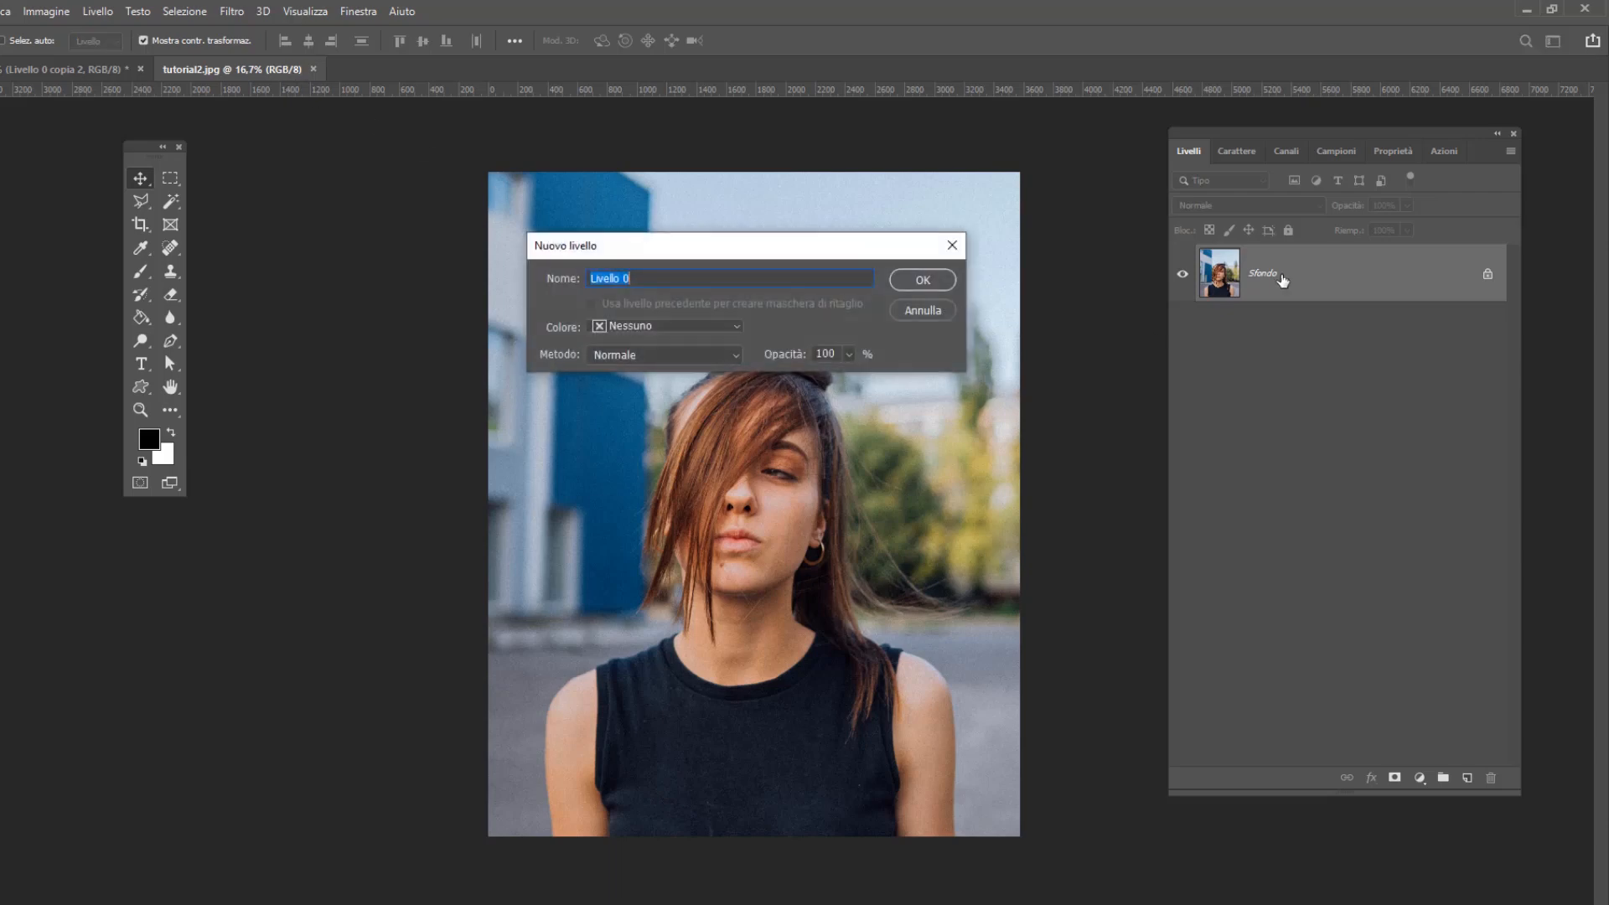
click(907, 280)
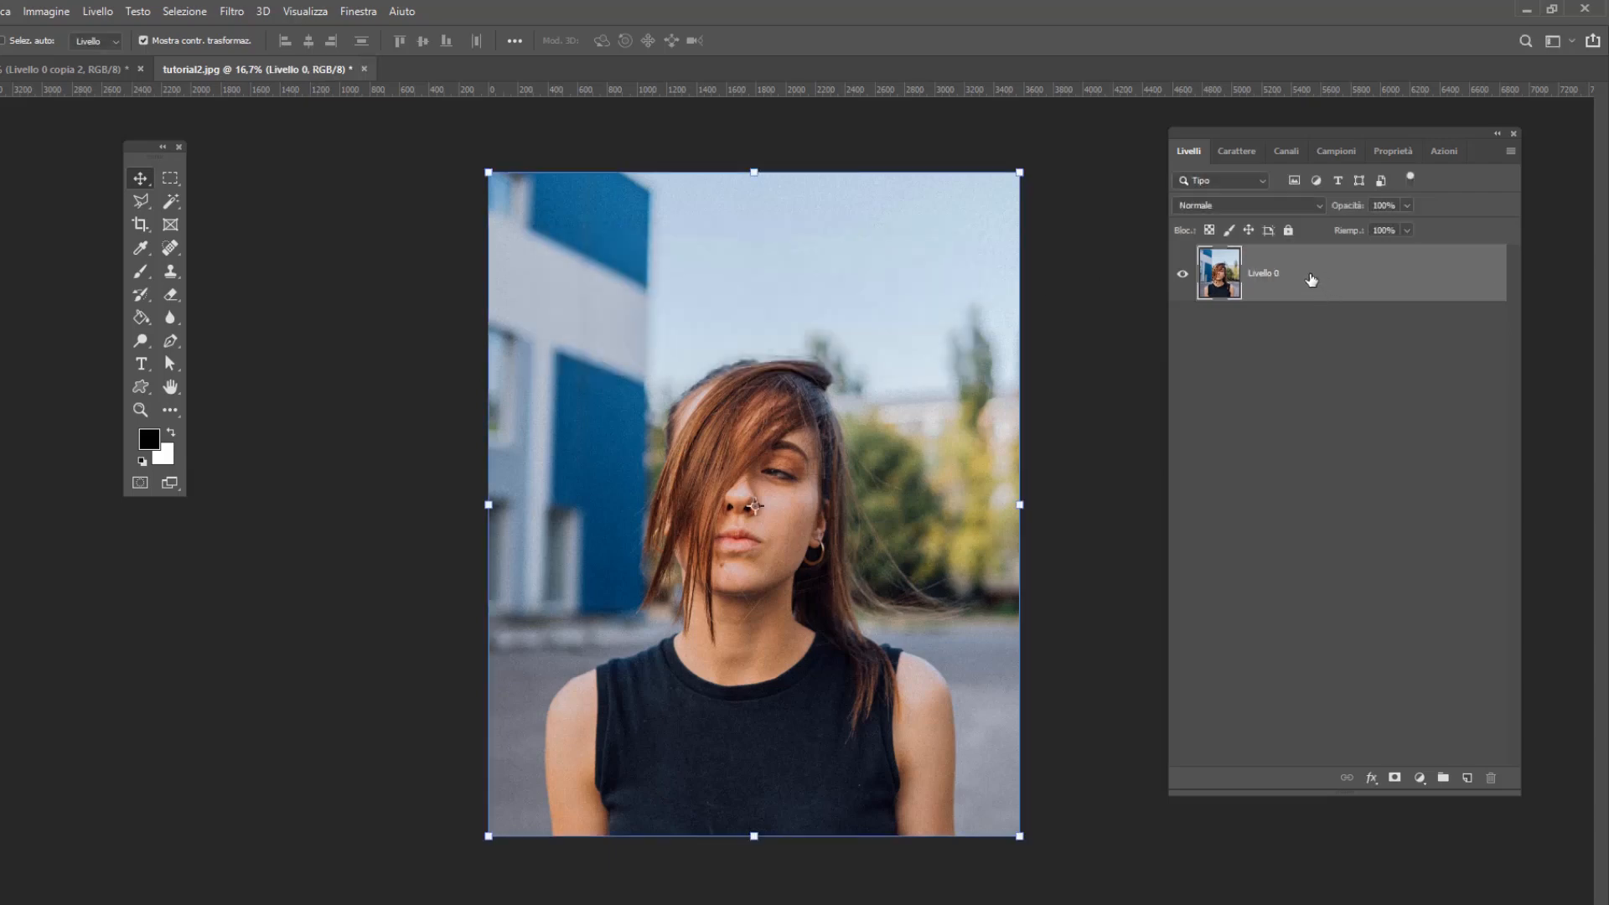
drag(1311, 290, 1467, 778)
drag(1344, 285, 1467, 778)
Turn off the red (R) channel in the blending options of Livello 0 copia in tutorial2.jpg
click(1349, 341)
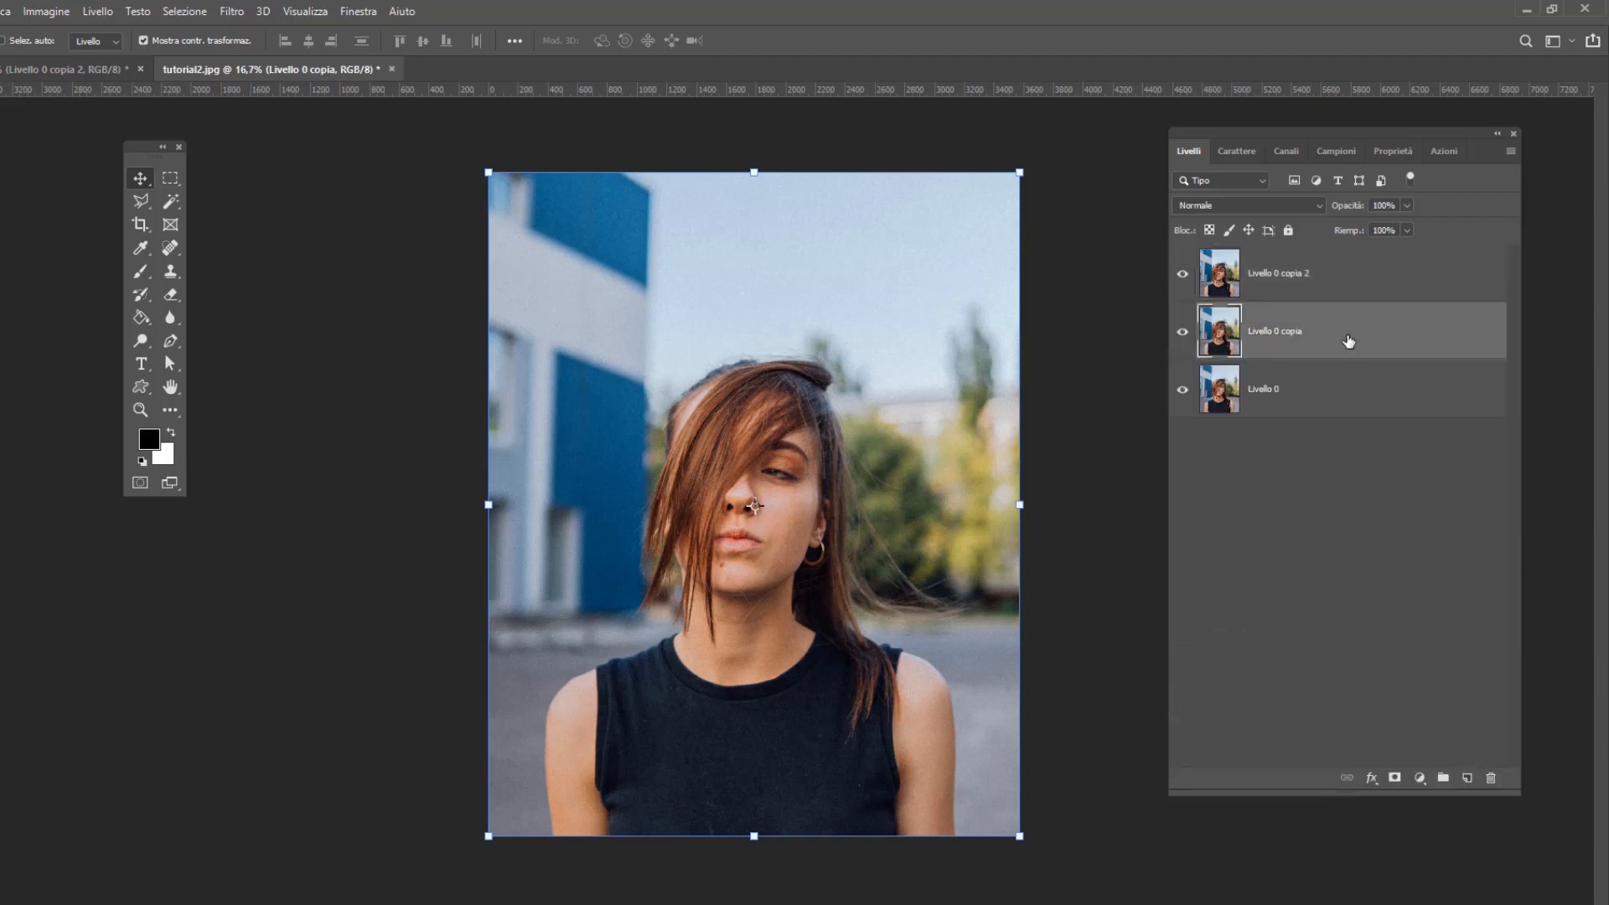
right_click(1349, 341)
key(Escape)
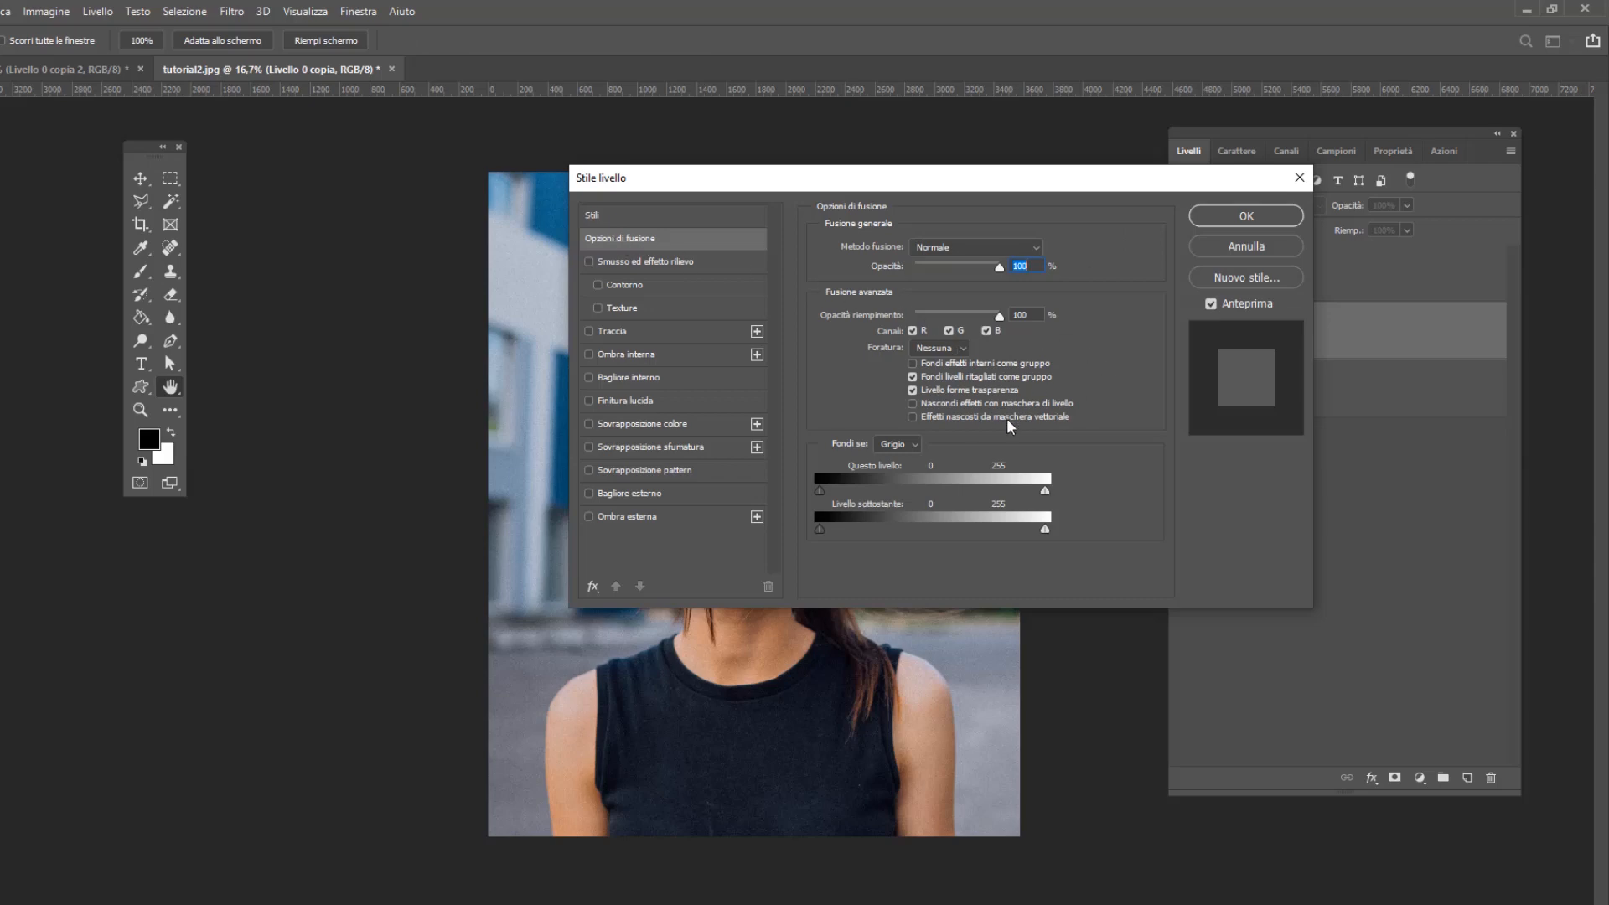
click(914, 331)
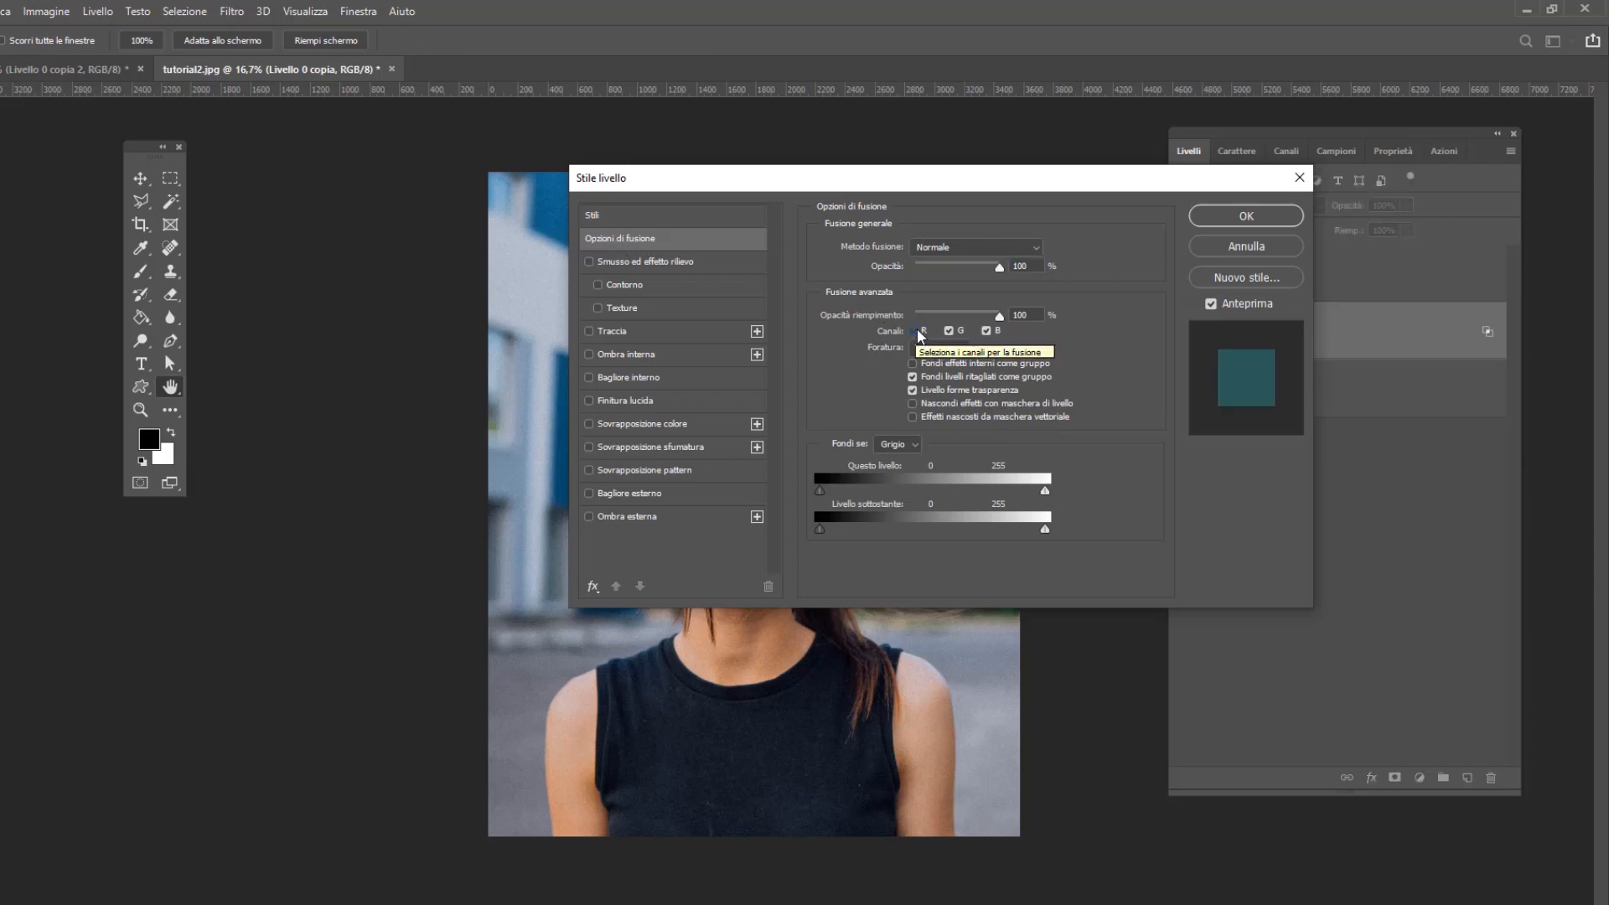
click(1240, 216)
Turn off the green (G) channel in the blending options of Livello 0 copia 2 in tutorial2.jpg
click(1346, 279)
right_click(1346, 279)
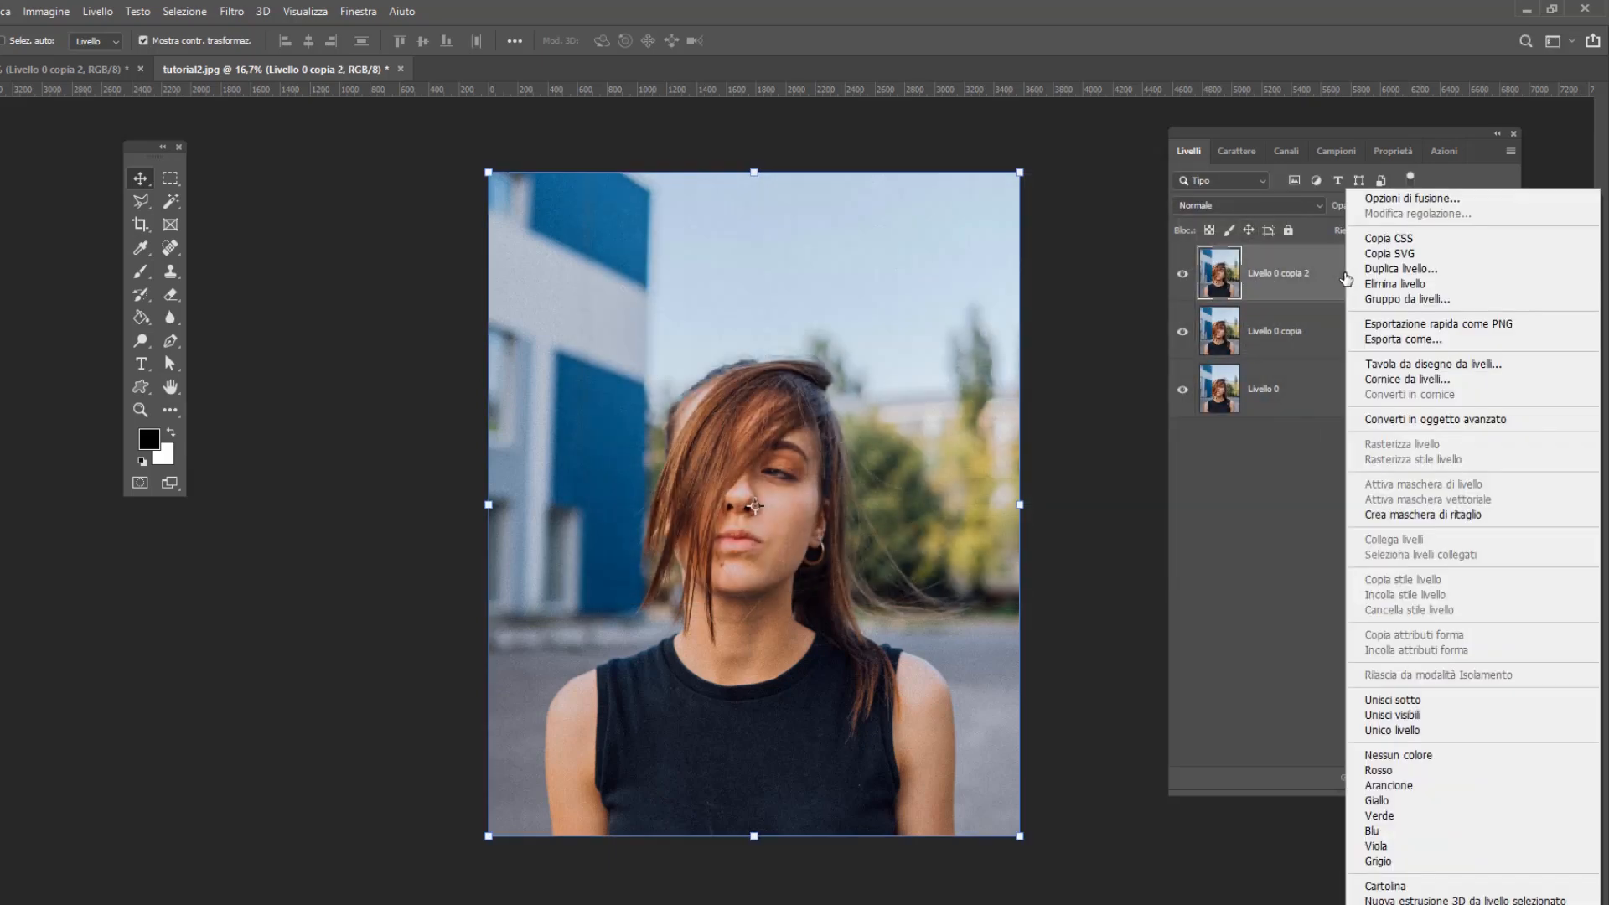
click(1435, 198)
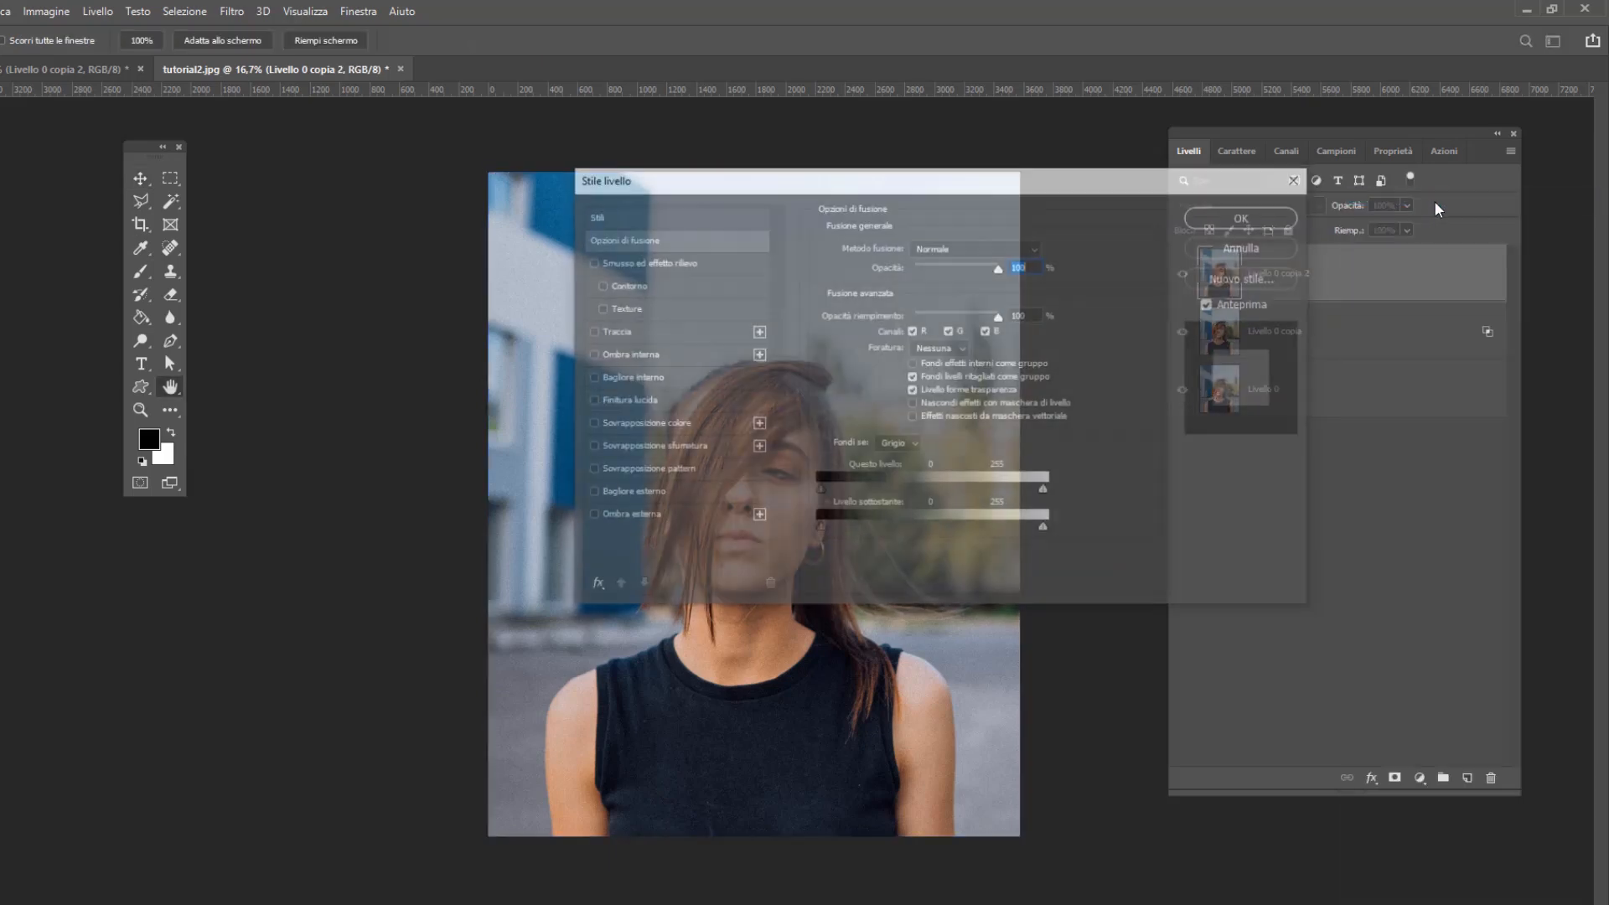
click(950, 331)
click(1272, 217)
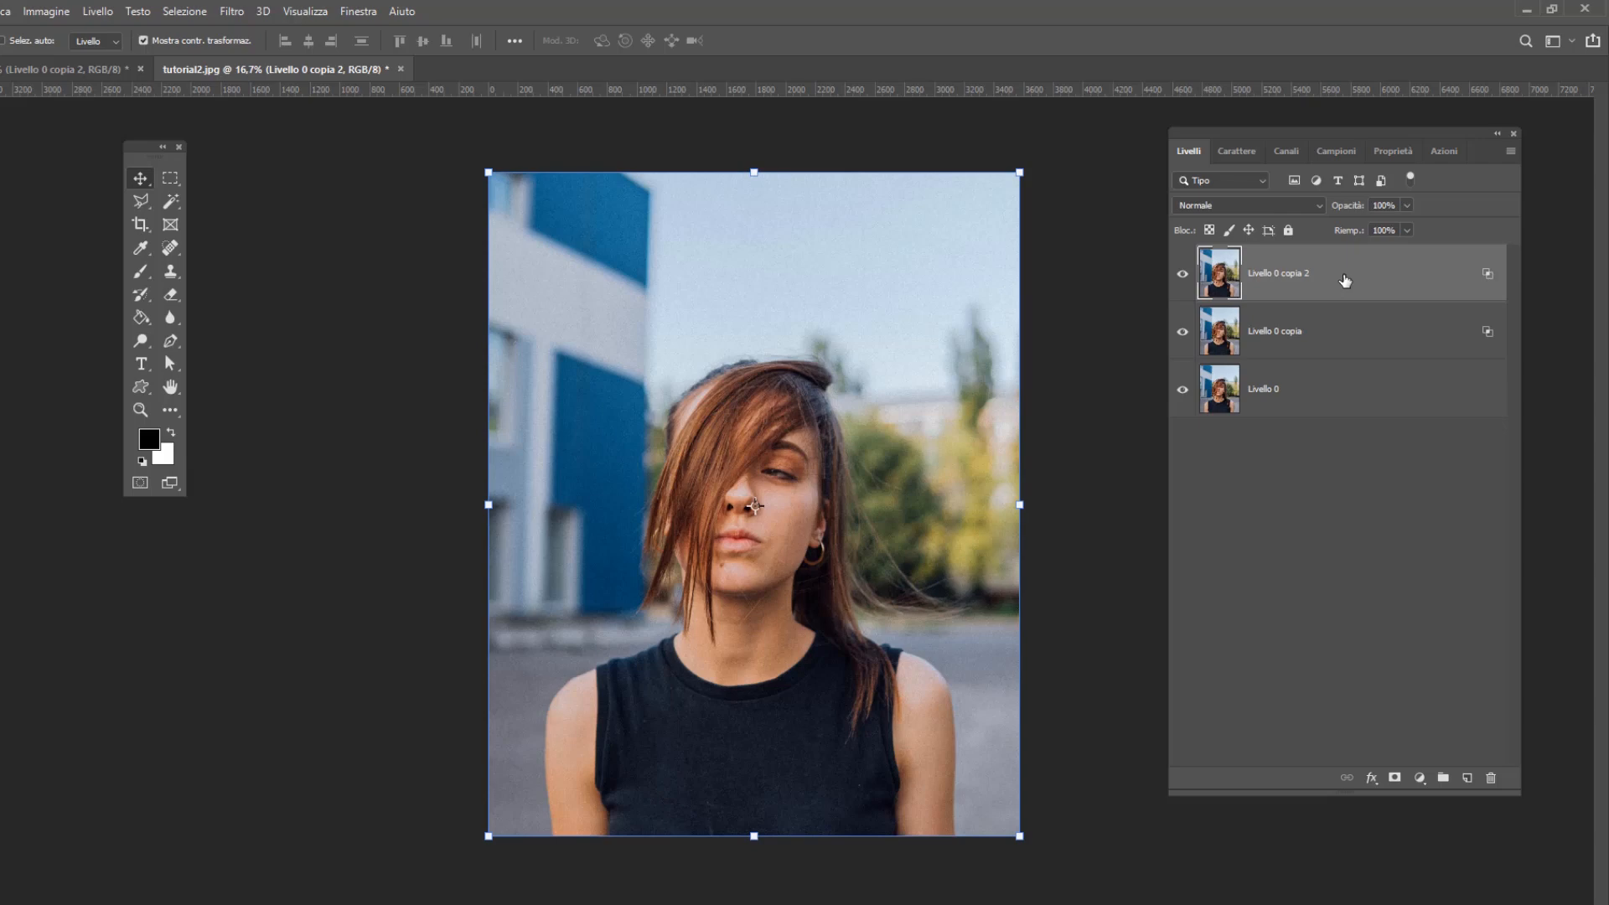
Nudge Livello 0 copia 2 a few large increments to the right in tutorial2.jpg
key(shift+Right)
key(shift+Right)
key(shift+Right)
key(shift+Right)
key(shift+Right)
key(shift+Right)
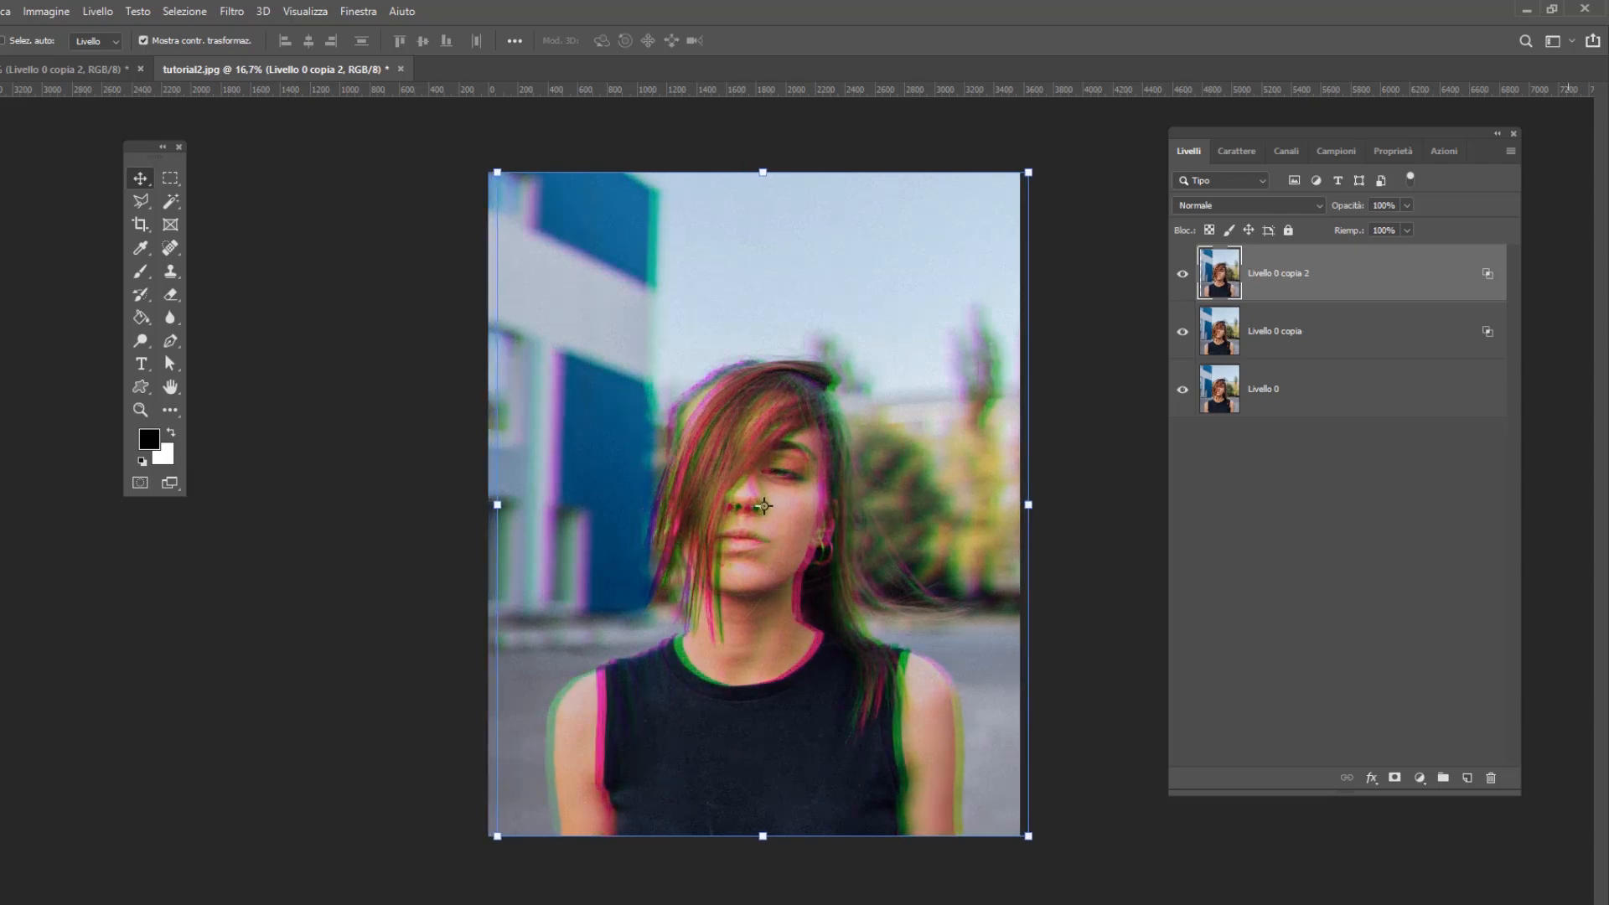
Nudge Livello 0 copia a few large increments to the left in tutorial2.jpg
click(1308, 341)
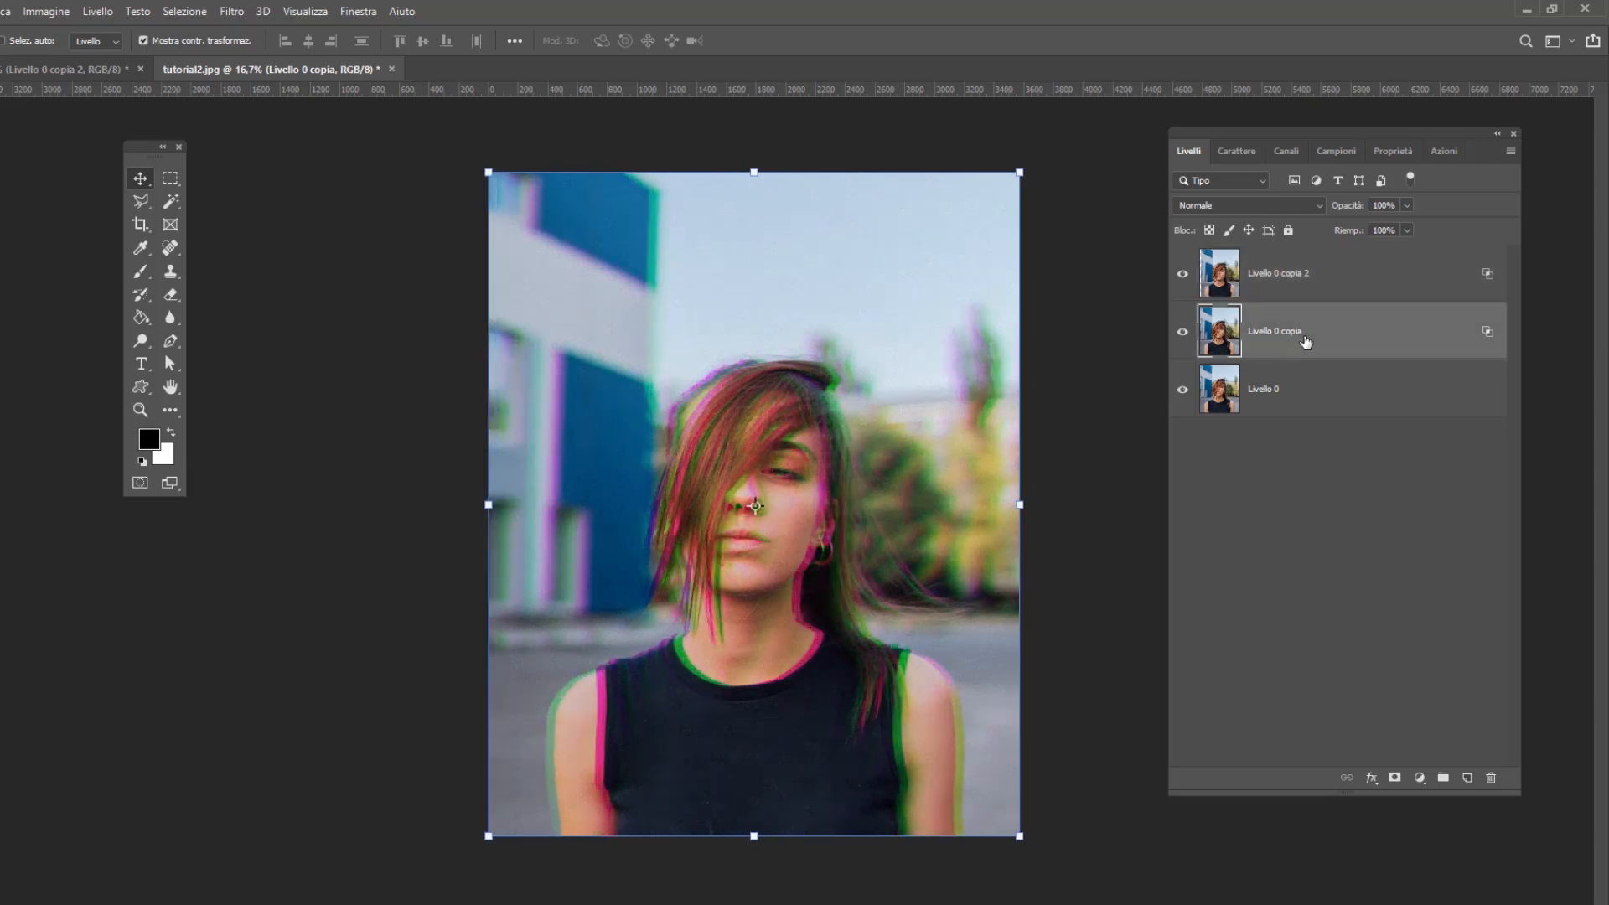
key(shift+Left)
key(shift+Left)
key(shift+Left)
key(shift+Left)
key(shift+Left)
key(shift+Left)
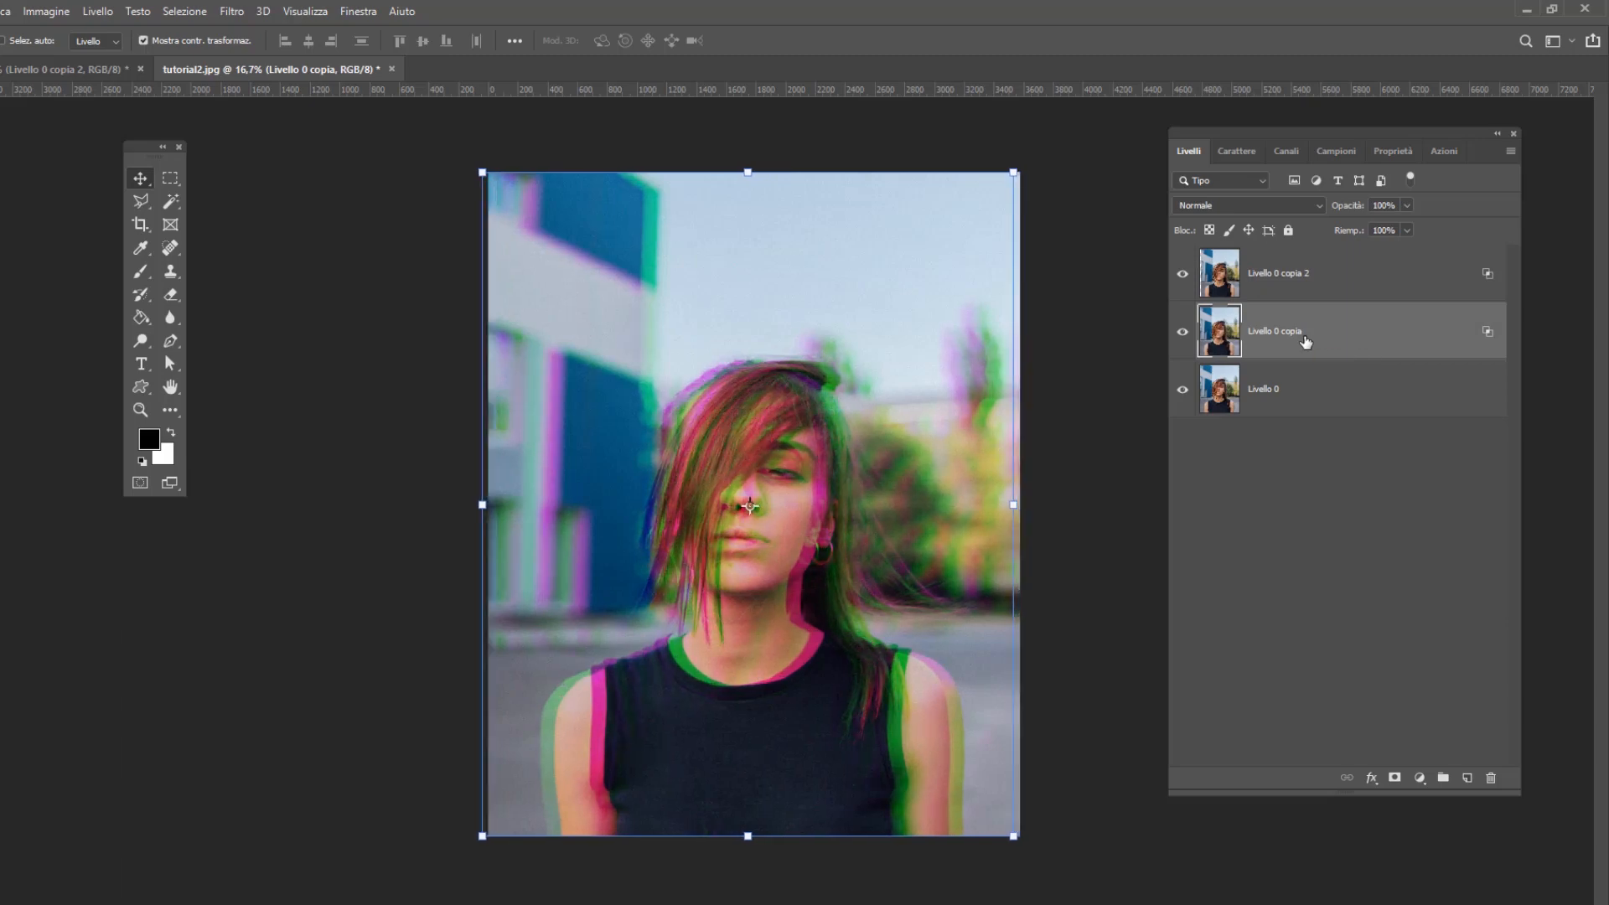
Move Livello 0 copia 2 below Livello 0 copia in the layer order of tutorial2.jpg
click(1365, 289)
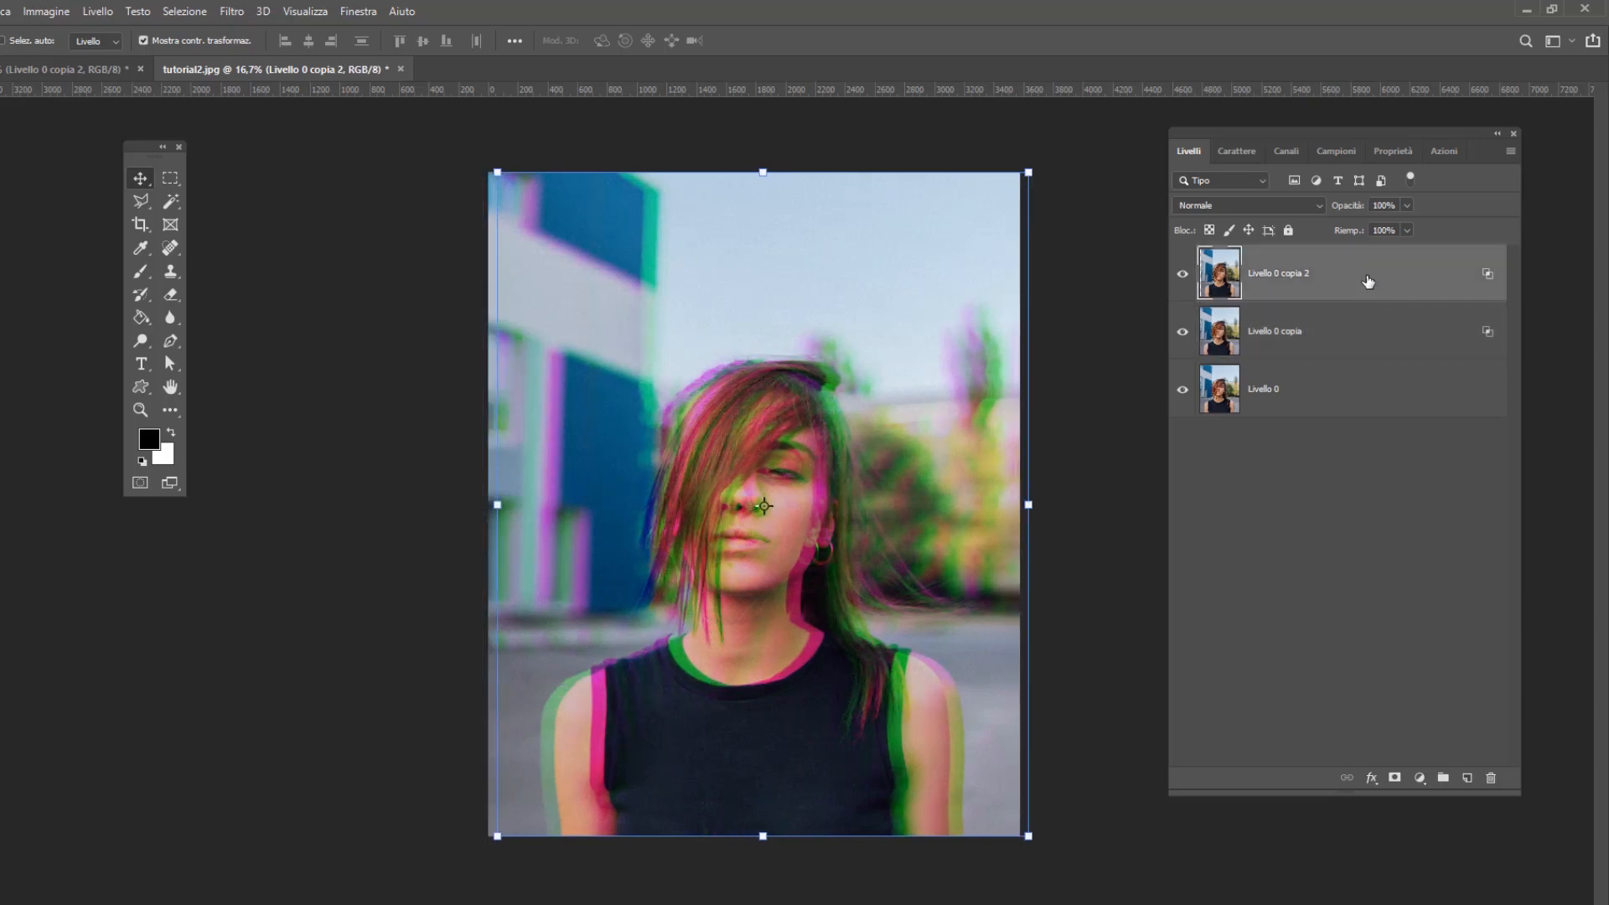
drag(1366, 280, 1368, 334)
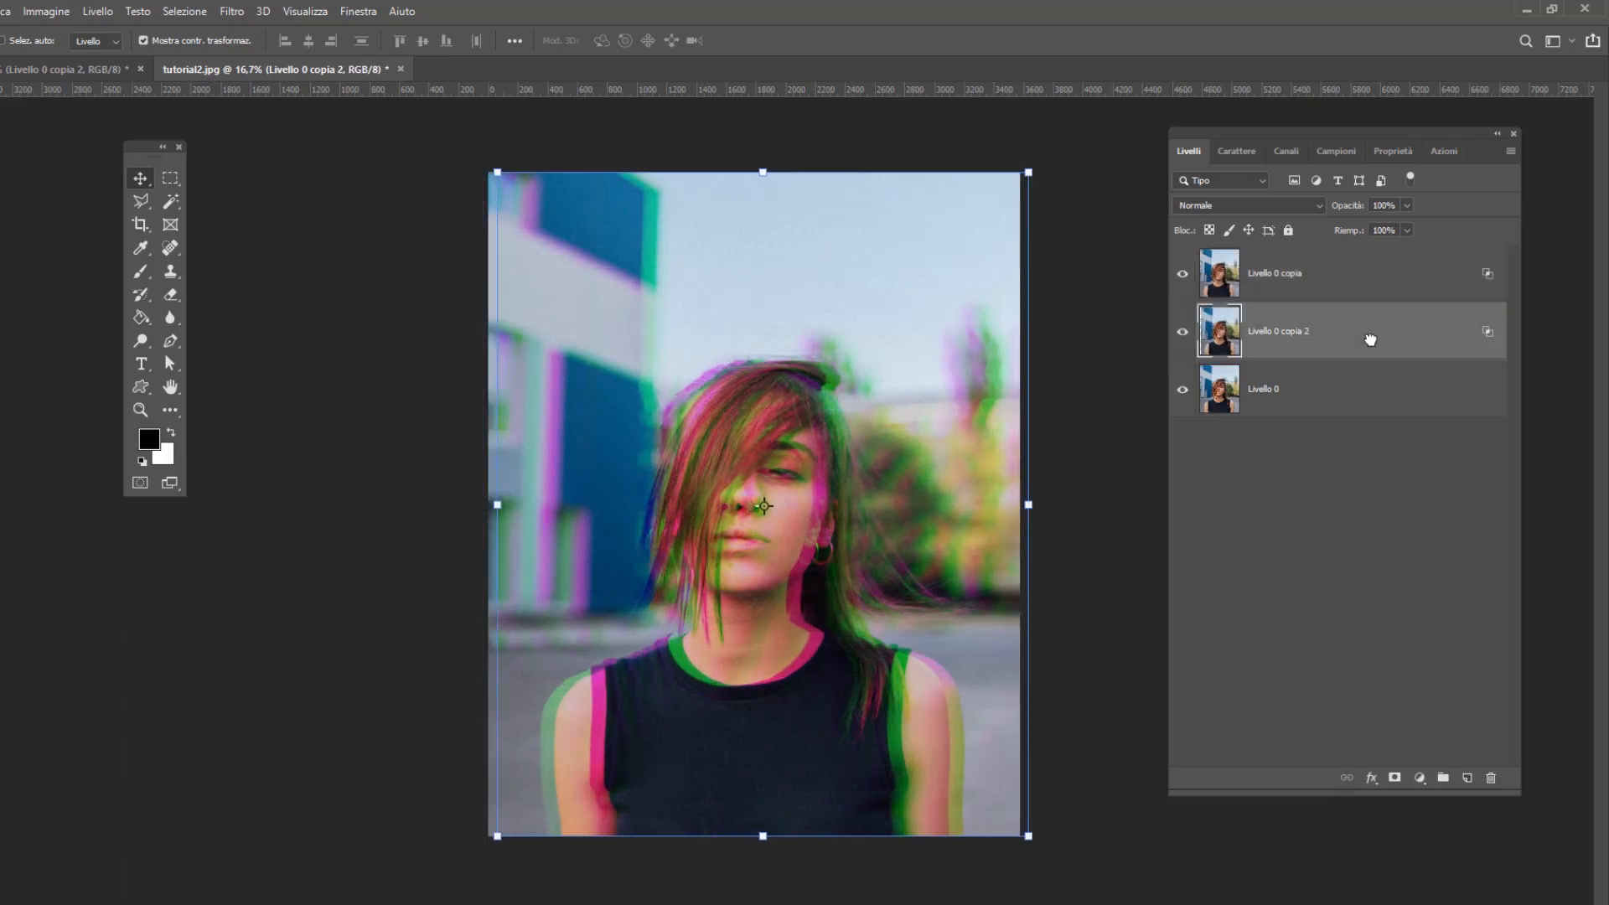